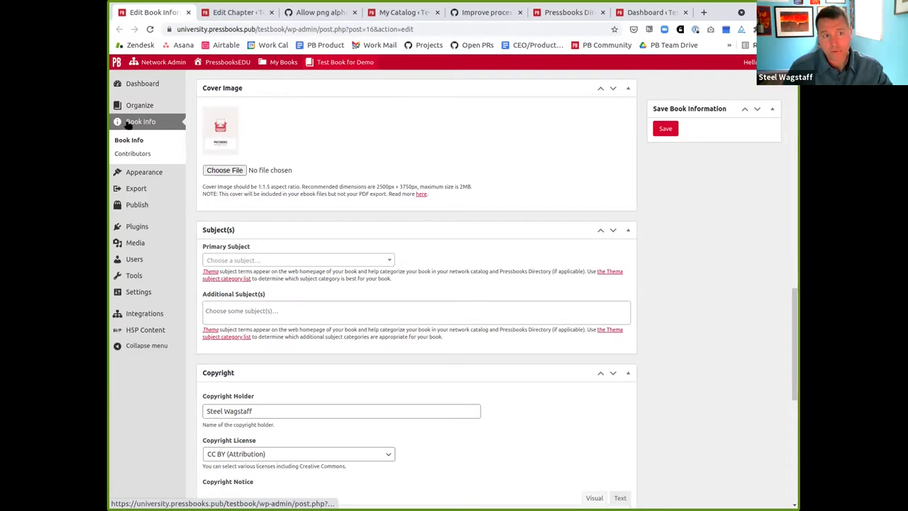
# Open the Thema subject category list and switch to its new tab
pyautogui.scroll(2, 323, 206)
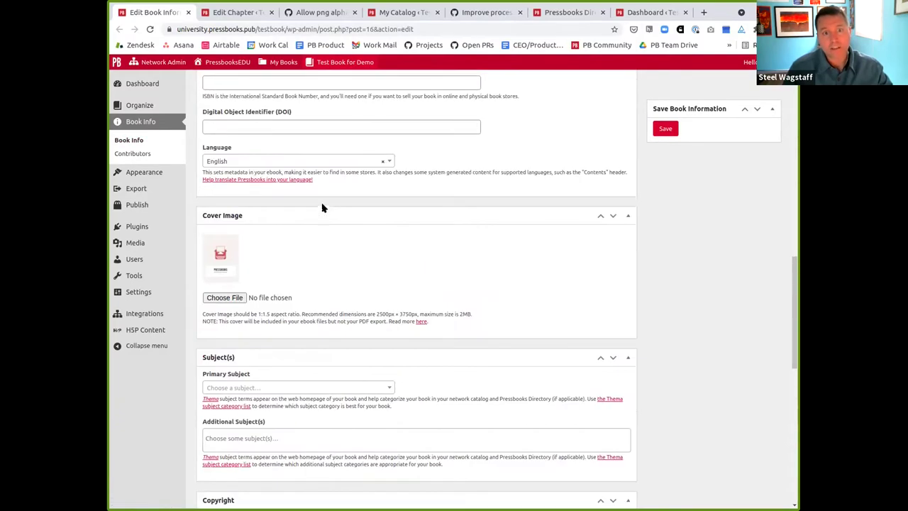
pyautogui.scroll(5, 323, 208)
pyautogui.scroll(-2, 323, 207)
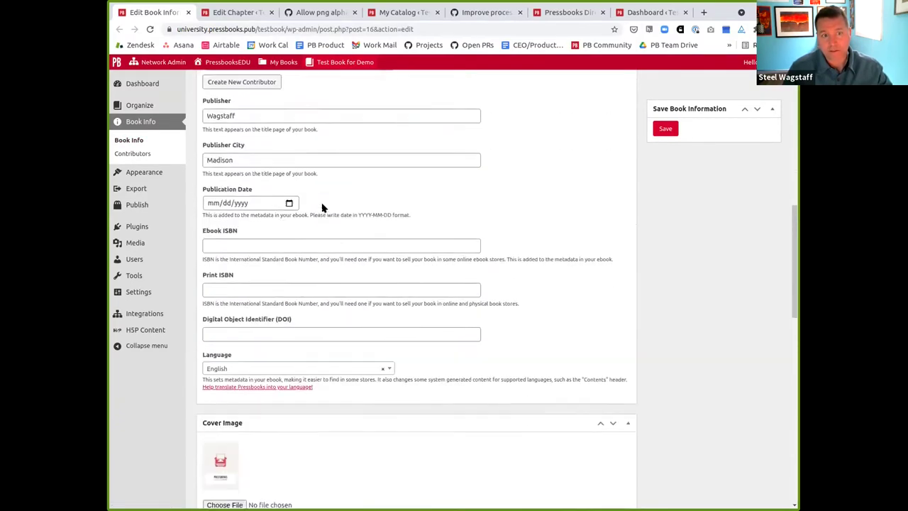
pyautogui.scroll(-6, 322, 207)
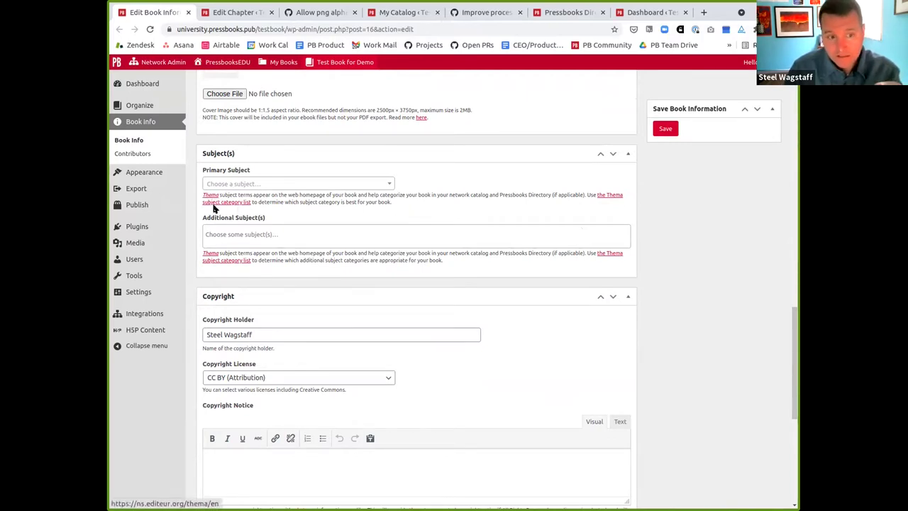
pyautogui.keyDown('ctrl'); pyautogui.click(217, 205); pyautogui.keyUp('ctrl')
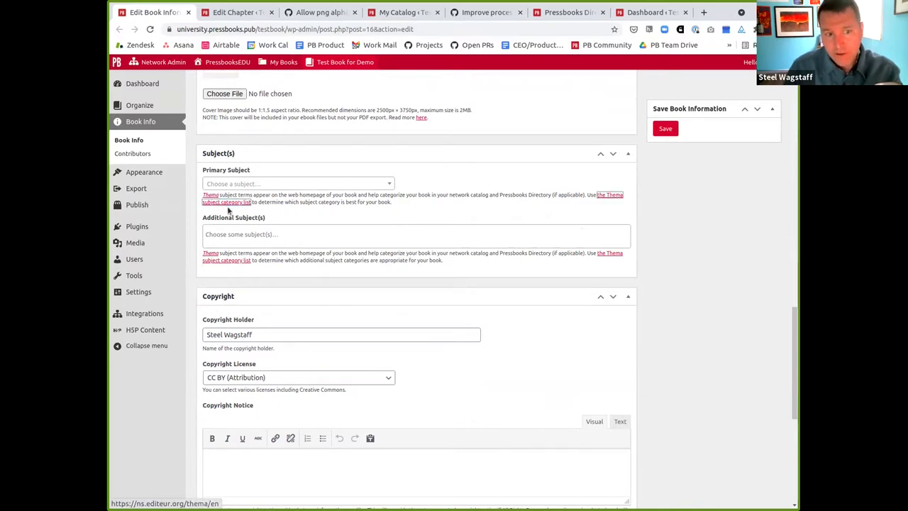
pyautogui.click(216, 13)
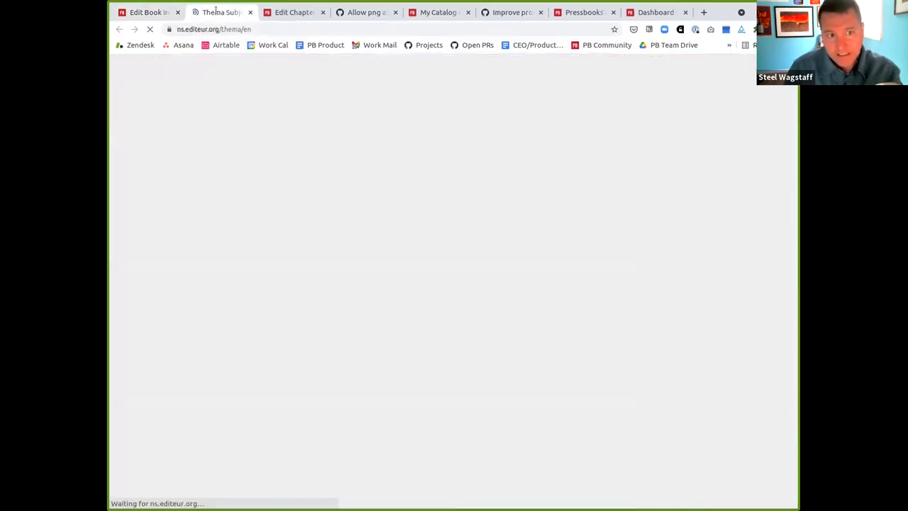
pyautogui.scroll(-1, 298, 212)
pyautogui.scroll(-3, 314, 257)
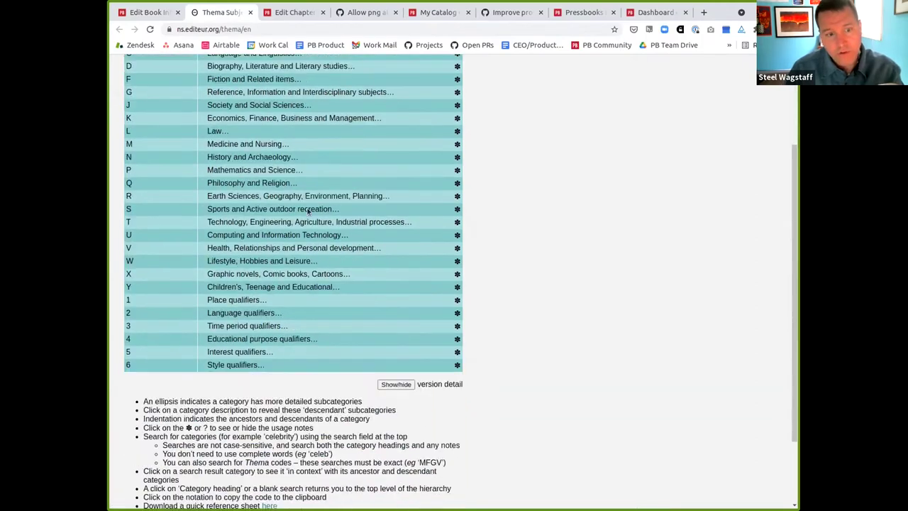
pyautogui.scroll(4, 294, 260)
# Search the Thema categories for 'open education'
pyautogui.click(181, 134)
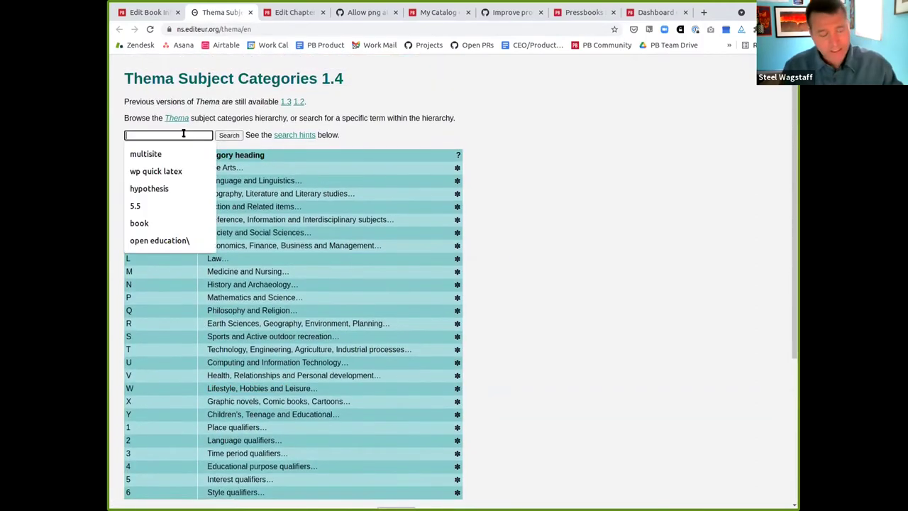
pyautogui.write('open educati')
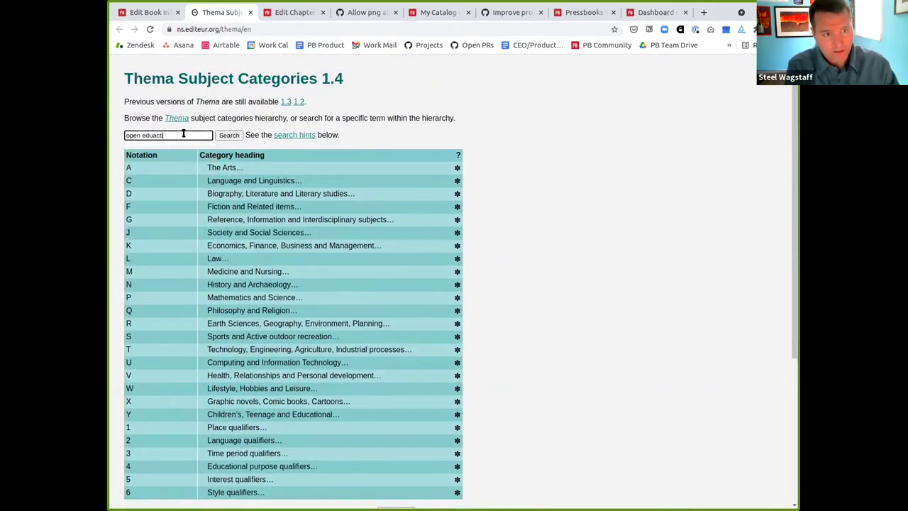
pyautogui.press('BackSpace')
pyautogui.press('BackSpace')
pyautogui.write('tio')
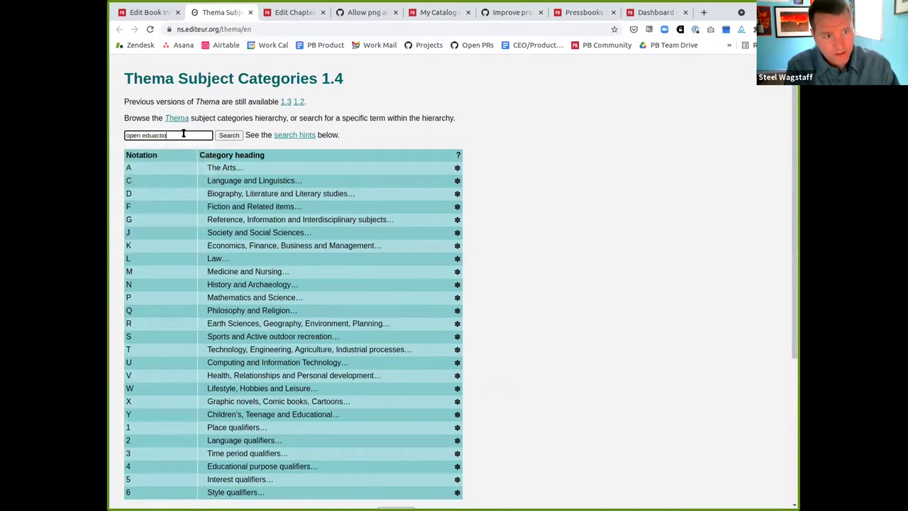
pyautogui.write('n')
pyautogui.press('Return')
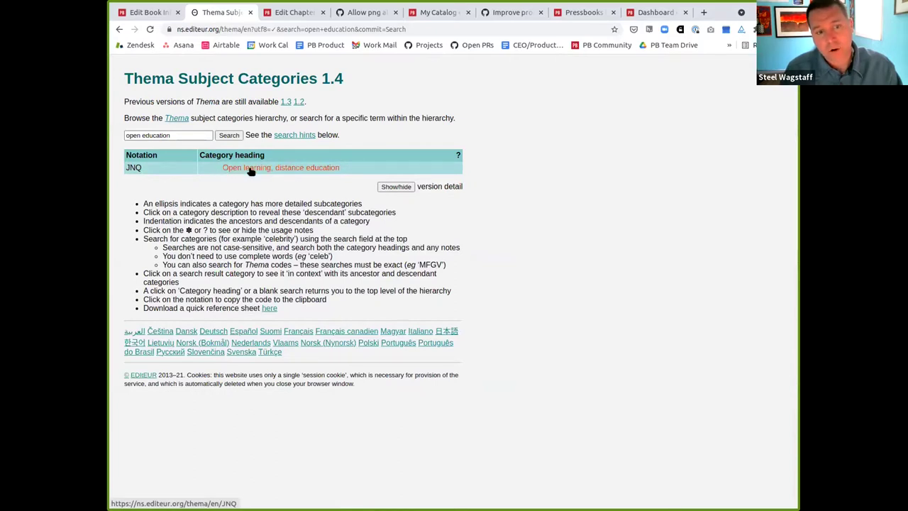
# Replace the search with 'math' to list mathematics categories like PBX History of mathematics
pyautogui.tripleClick(189, 135)
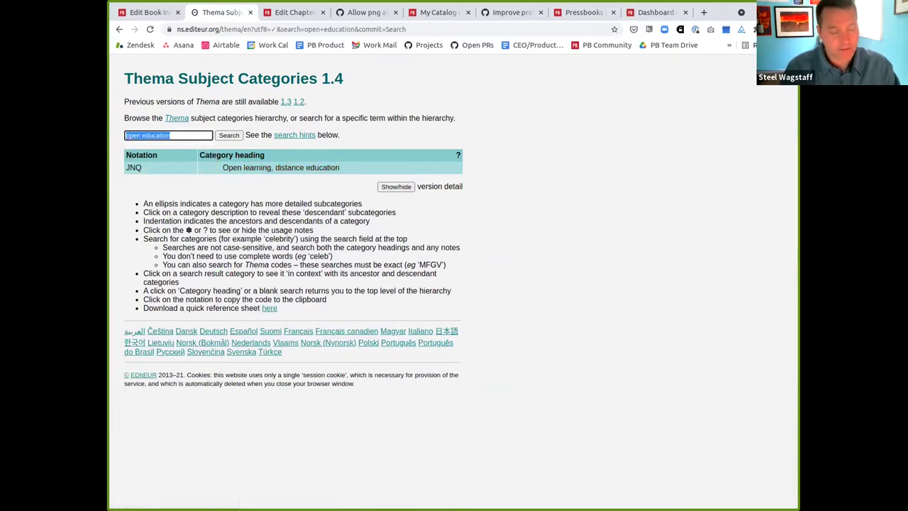
pyautogui.write('math')
pyautogui.press('Return')
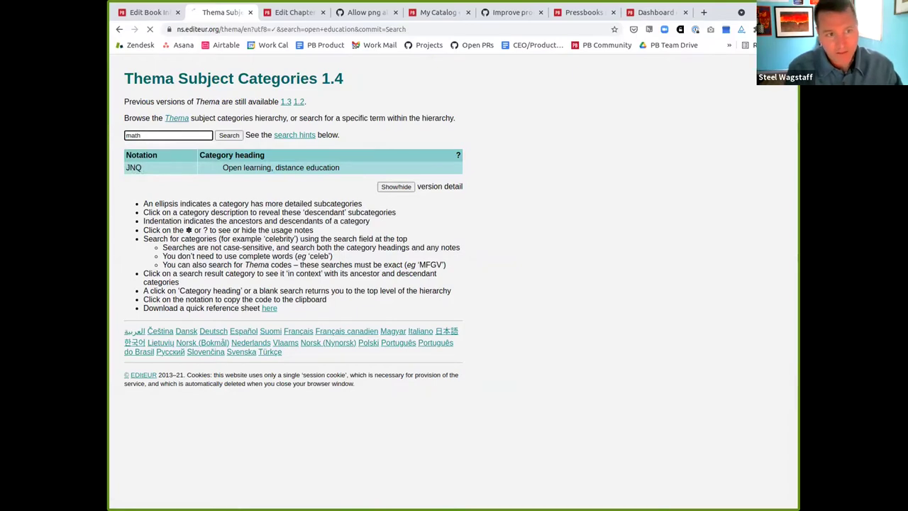
pyautogui.scroll(-1, 328, 239)
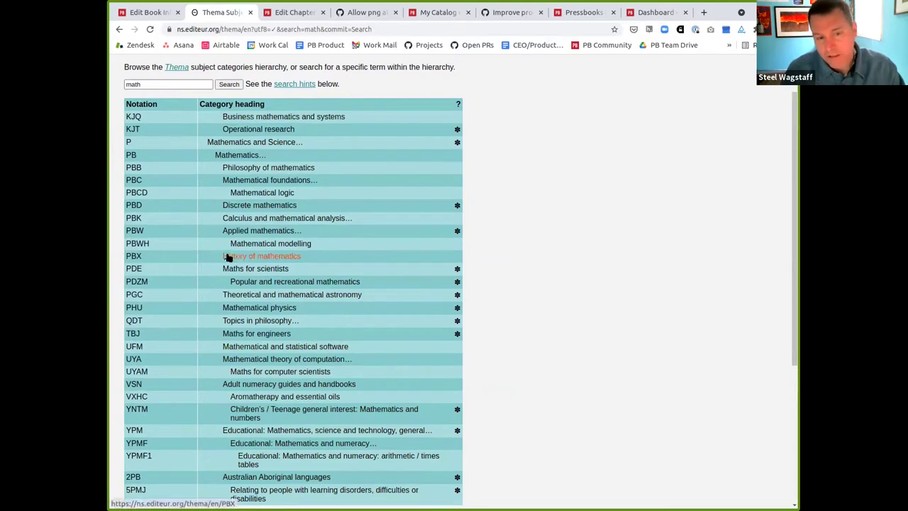
# Back on Edit Book Info, set the Primary Subject to History of mathematics
pyautogui.click(157, 12)
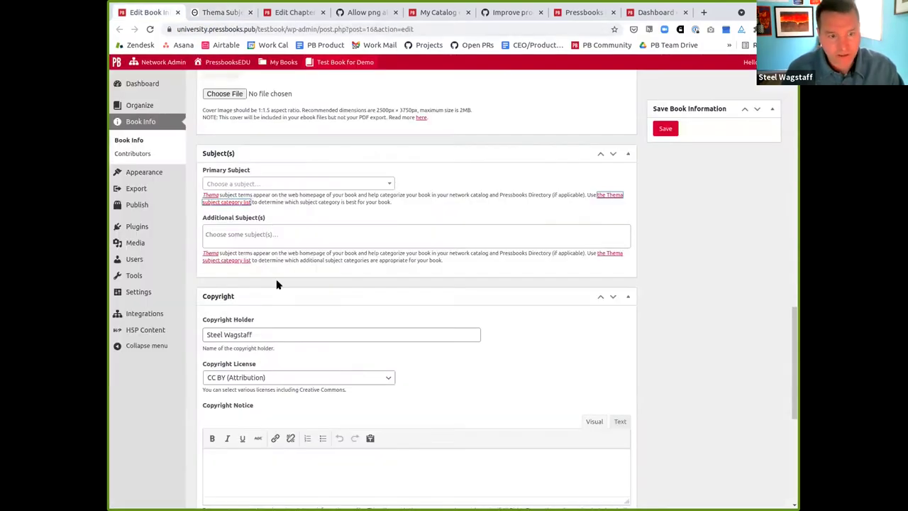
pyautogui.click(249, 184)
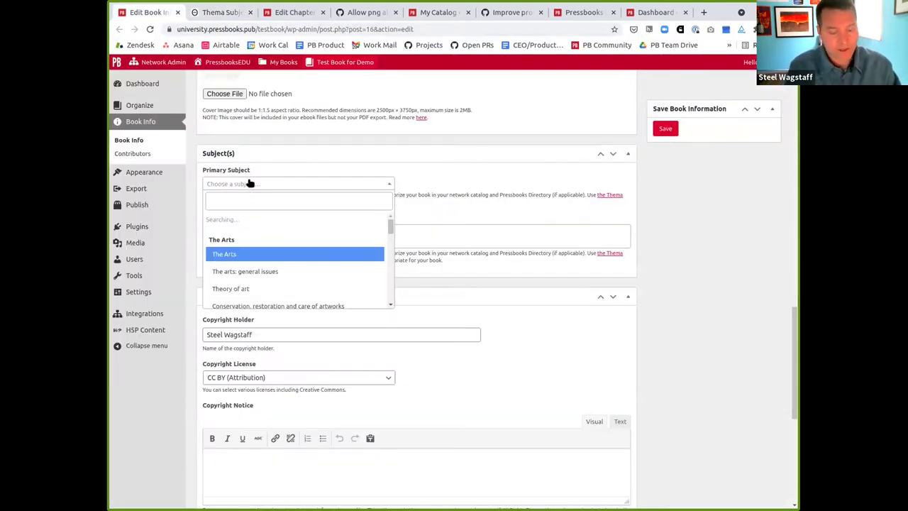
pyautogui.write('histor')
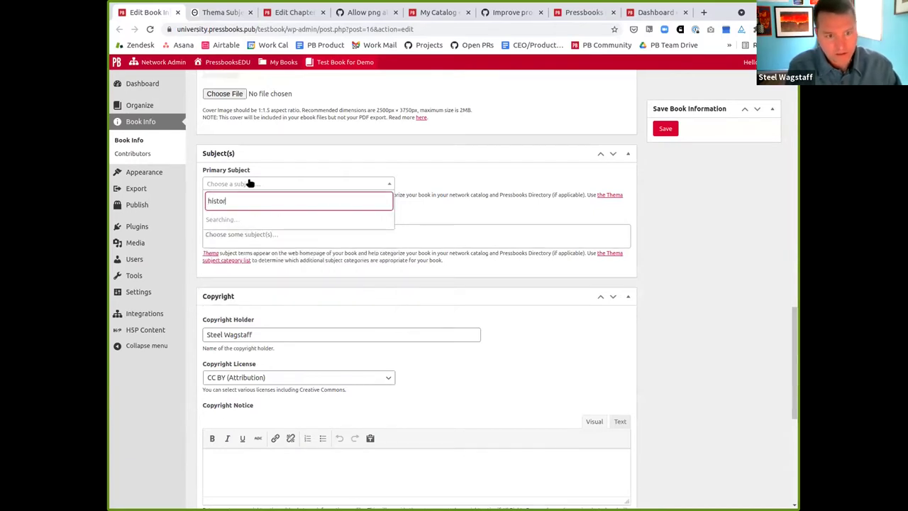
pyautogui.write('y of m')
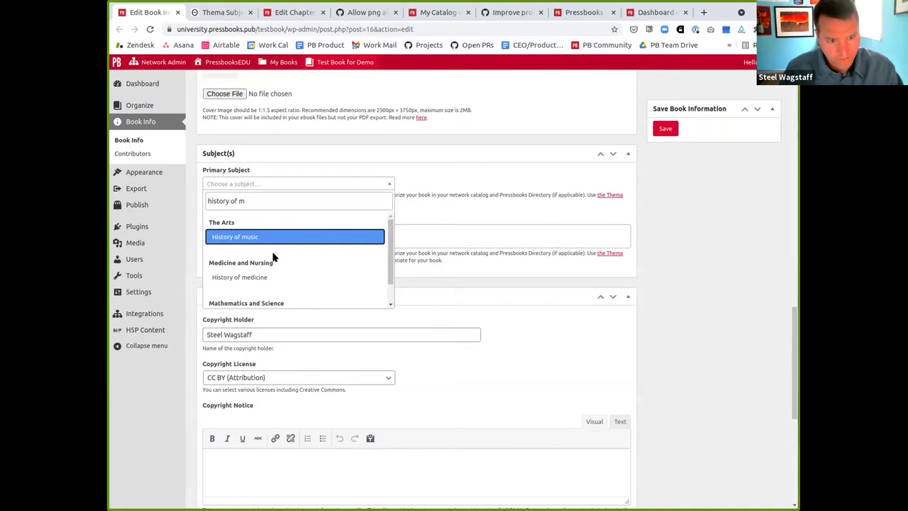
pyautogui.write('at')
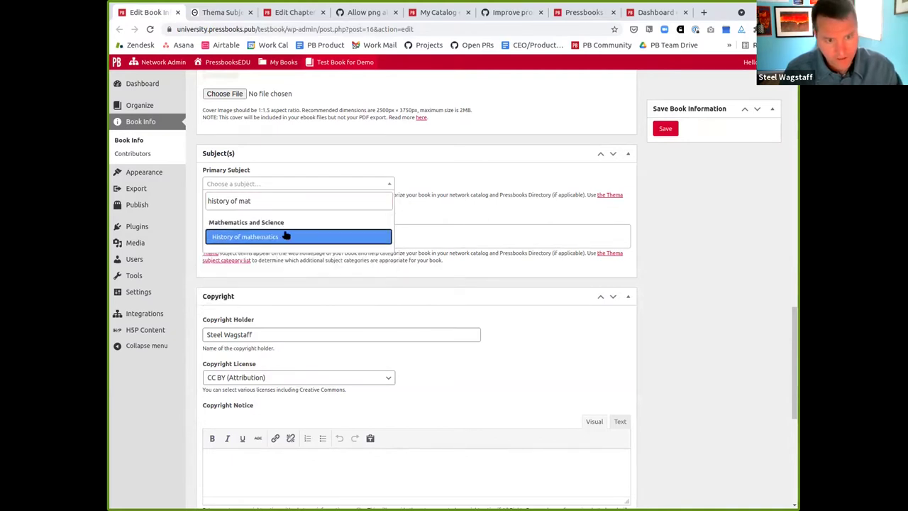
pyautogui.click(285, 236)
# Add 'Open learning, distance education' under Additional Subject(s)
pyautogui.click(263, 234)
pyautogui.write('open')
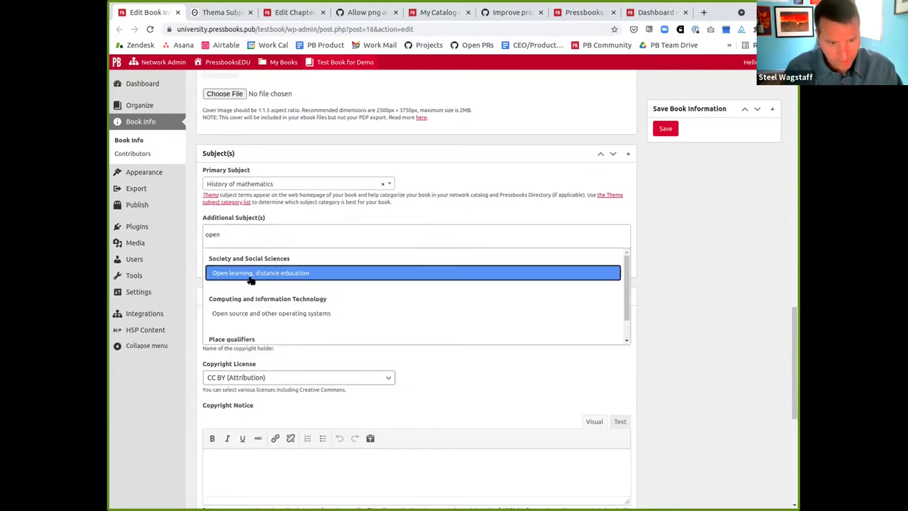
pyautogui.click(252, 276)
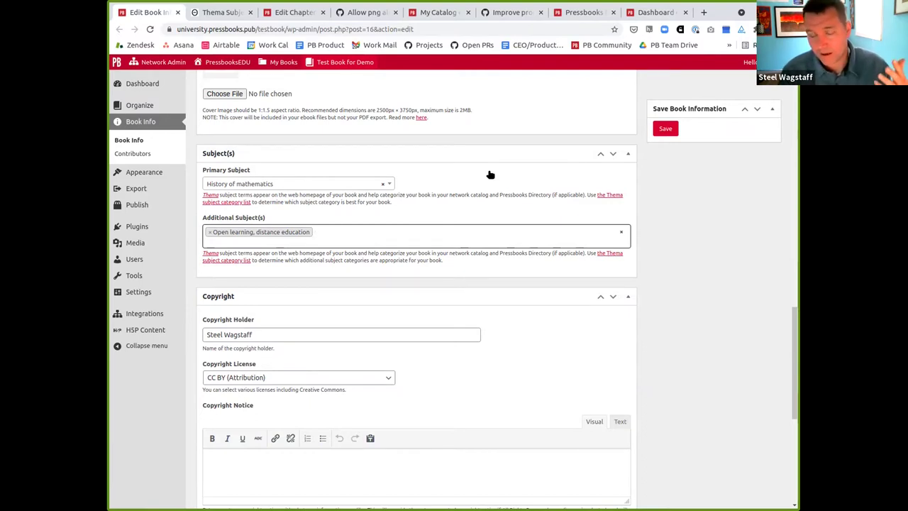
pyautogui.scroll(-5, 490, 174)
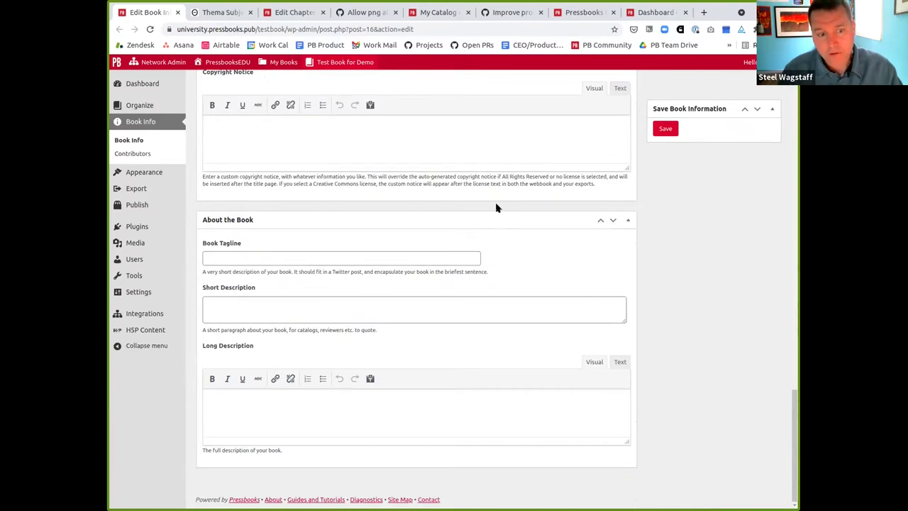
# Reveal the additional book information fields and dismiss the BISAC subject list
pyautogui.scroll(15, 496, 208)
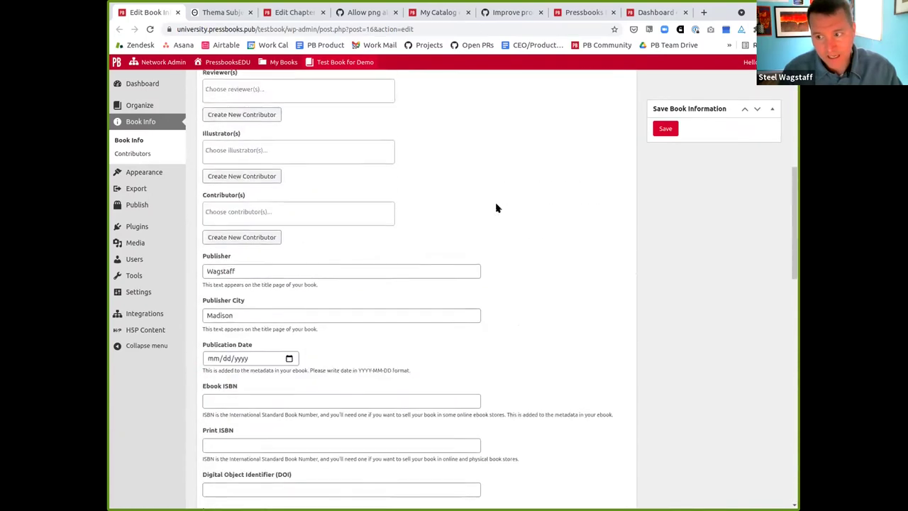
pyautogui.scroll(8, 496, 207)
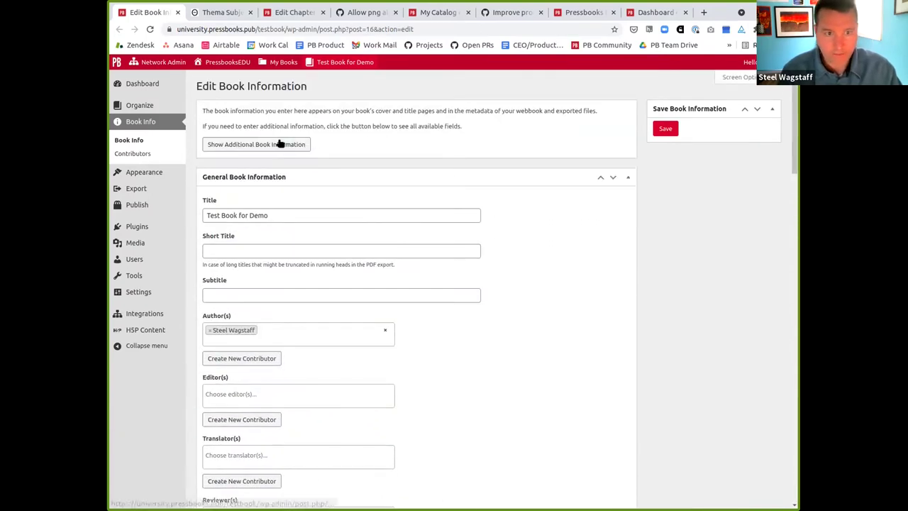
pyautogui.click(280, 144)
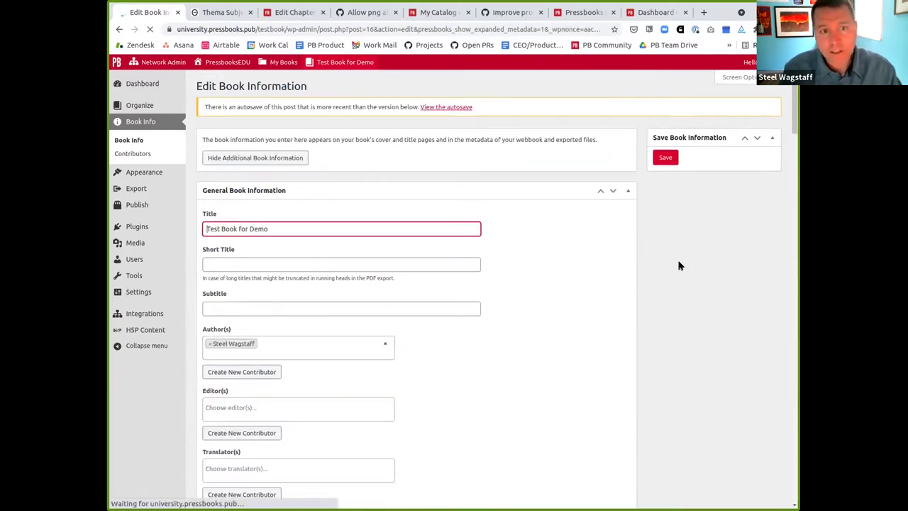
pyautogui.scroll(-20, 673, 277)
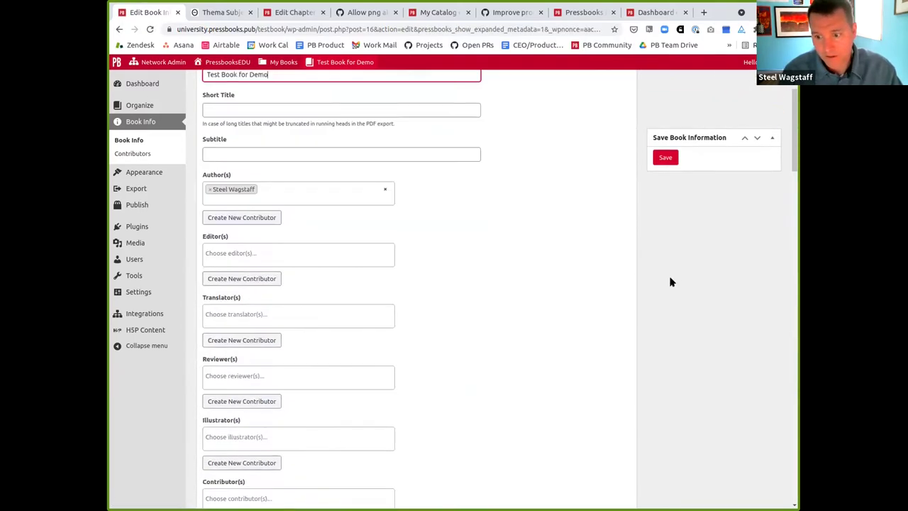
pyautogui.scroll(-10, 670, 282)
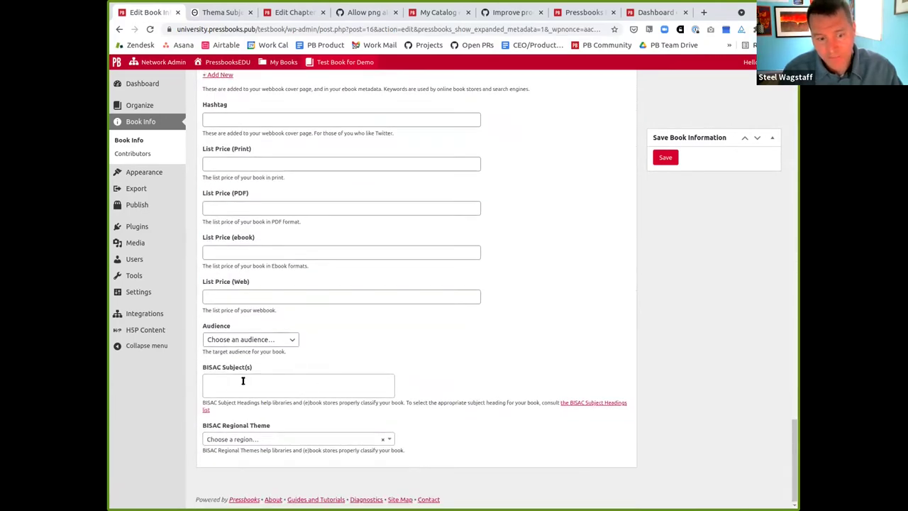
pyautogui.click(236, 382)
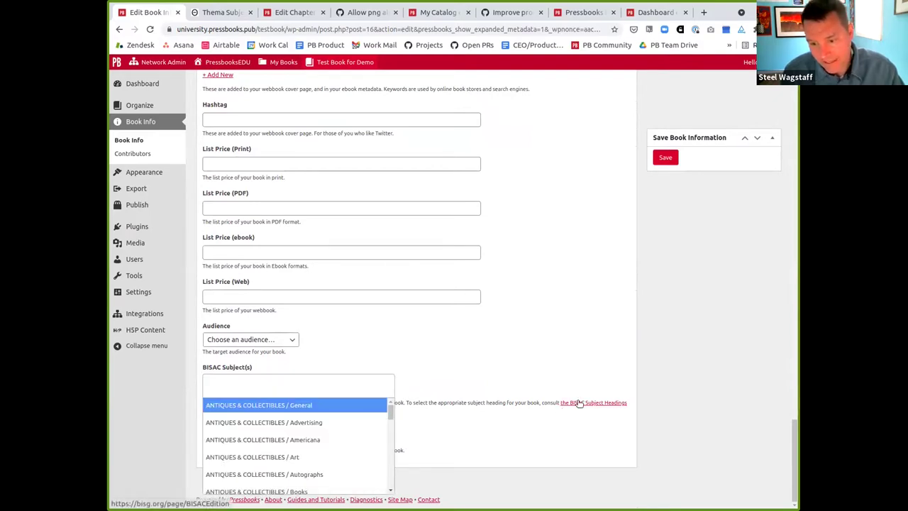
pyautogui.click(515, 398)
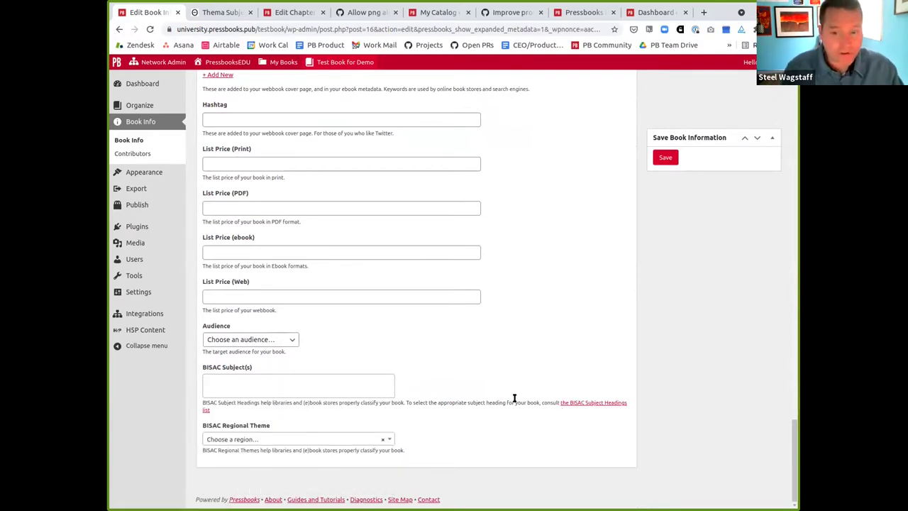
# Review the Subject(s) section, then close the Edit Book Info tab with Ctrl+W
pyautogui.scroll(4, 514, 397)
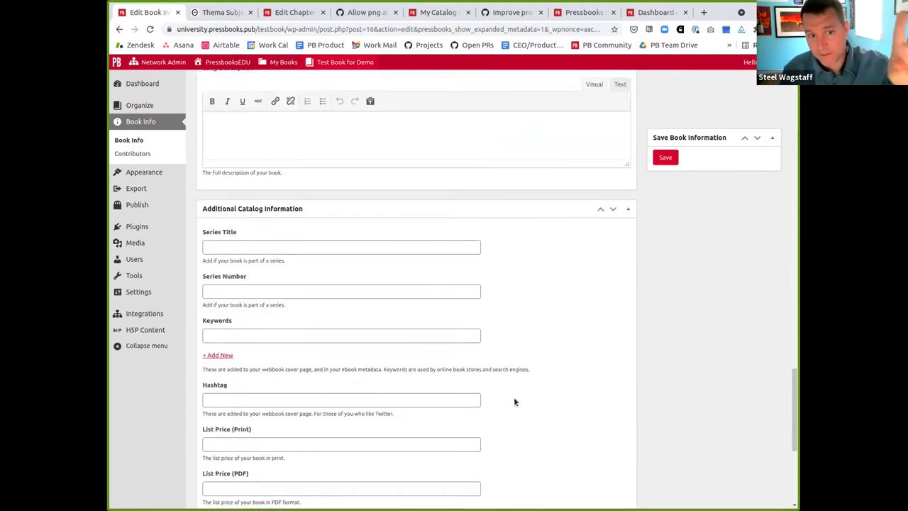
pyautogui.scroll(-2, 515, 400)
pyautogui.scroll(-2, 515, 402)
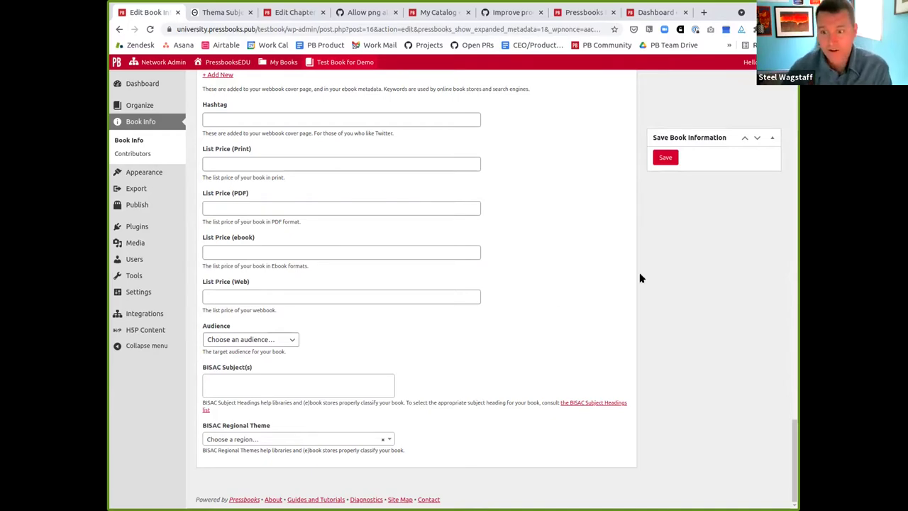
pyautogui.scroll(10, 647, 283)
pyautogui.scroll(6, 647, 283)
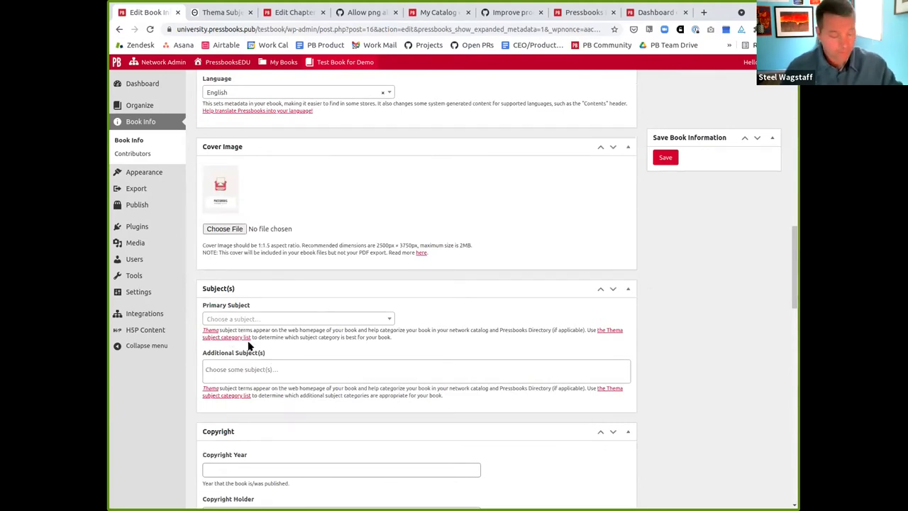
pyautogui.hotkey('ctrl', 'w')
pyautogui.hotkey('ctrl', 'w')
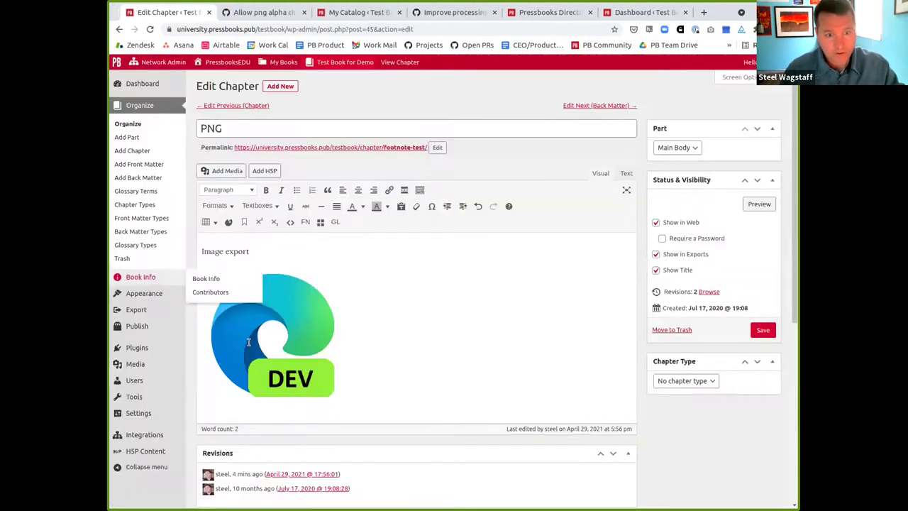
pyautogui.click(404, 308)
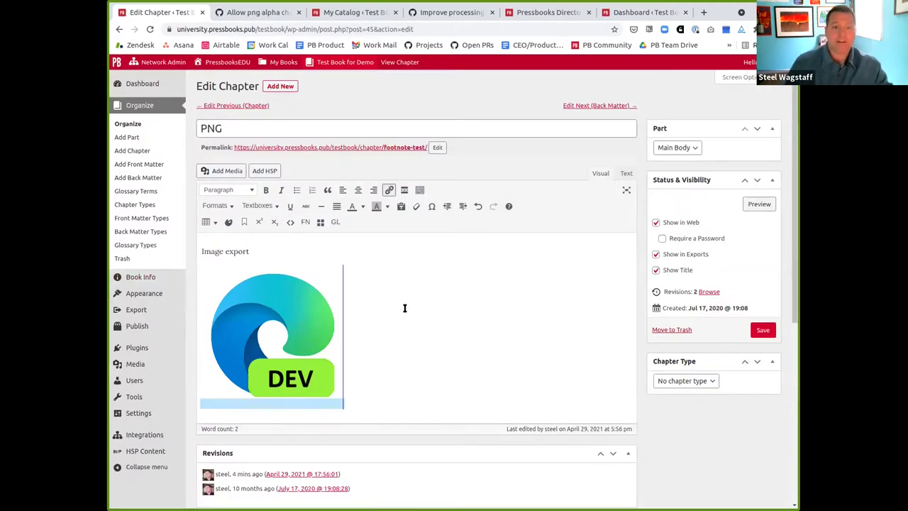
pyautogui.click(315, 360)
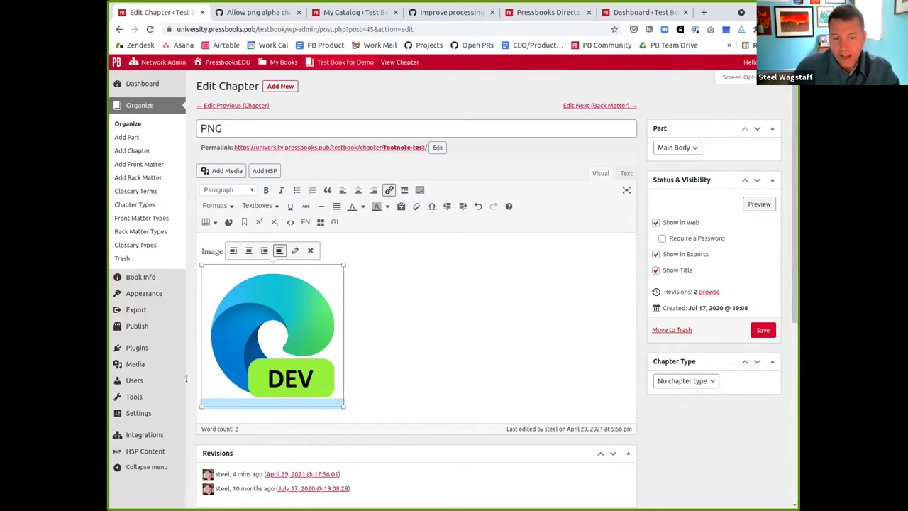
pyautogui.click(409, 348)
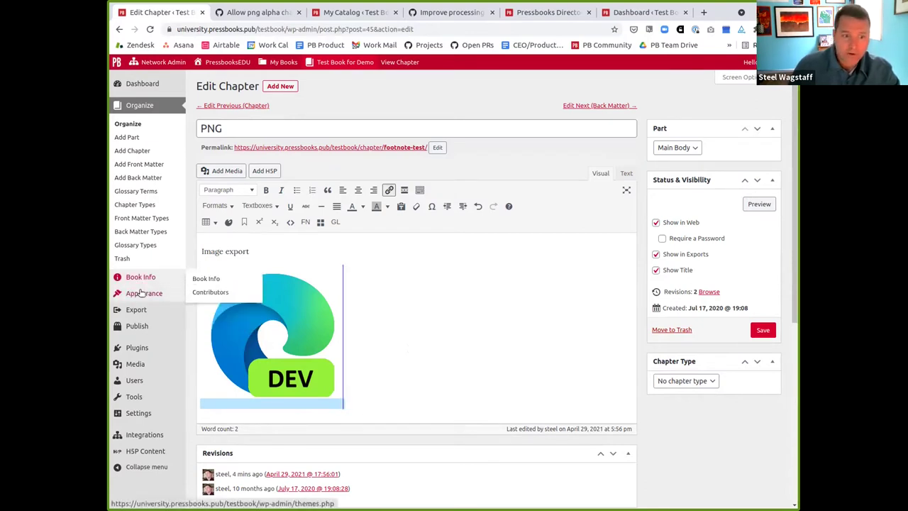
pyautogui.click(236, 307)
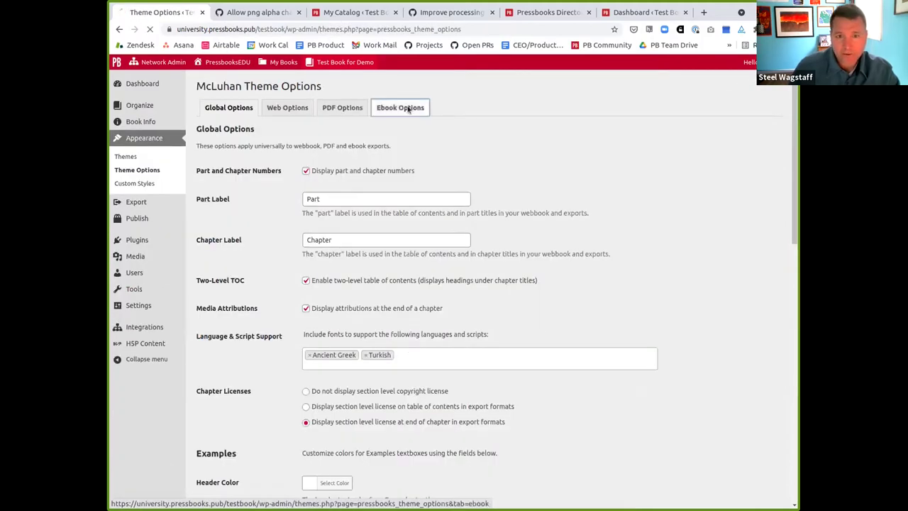
# Under Ebook Options, tick 'Reduce image size and quality' and save the changes
pyautogui.click(408, 108)
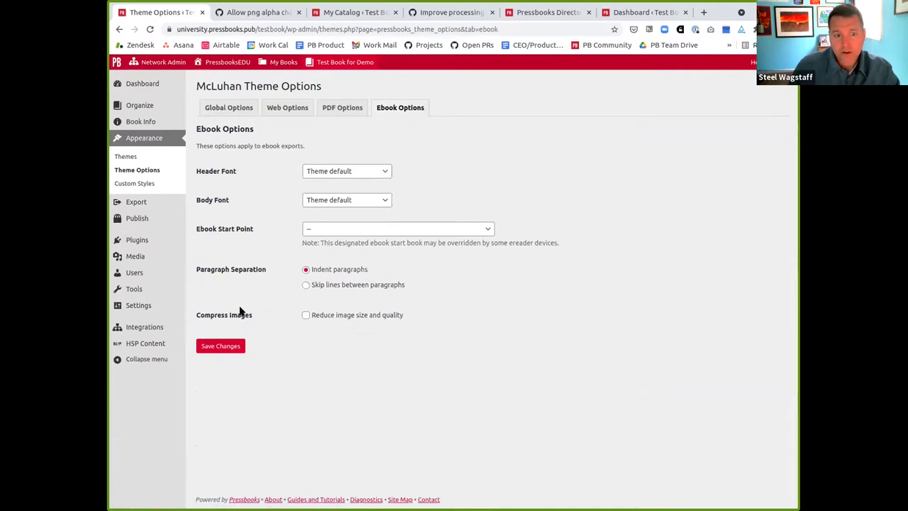
pyautogui.click(306, 315)
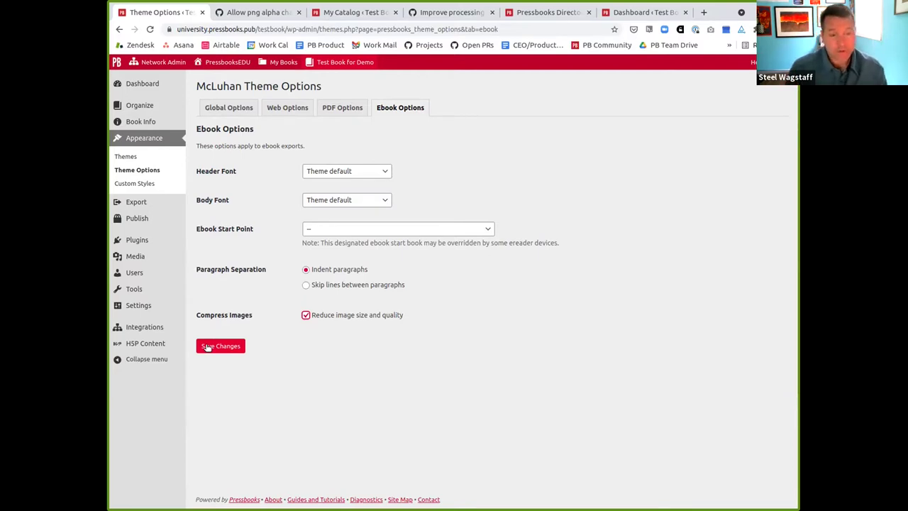
pyautogui.click(207, 347)
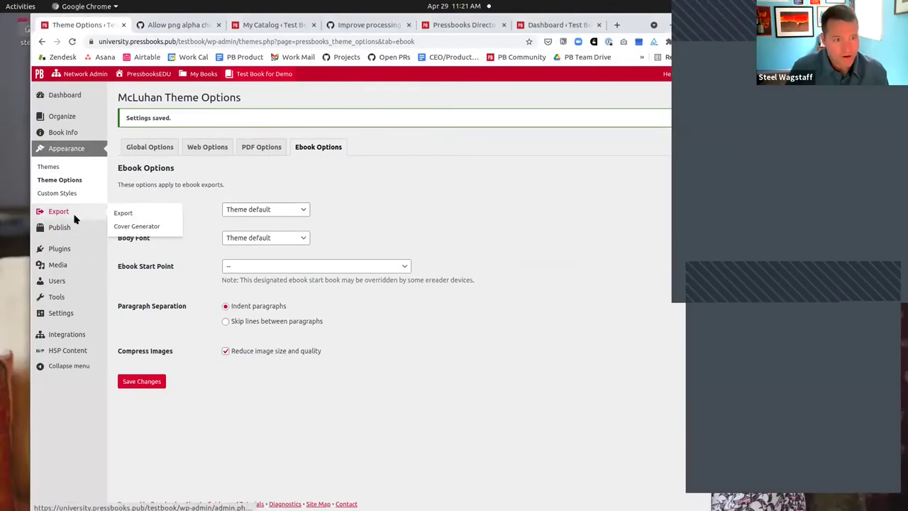
# Download the latest EPUB export (1.99 MB) from the Export page's Latest Exports
pyautogui.click(78, 219)
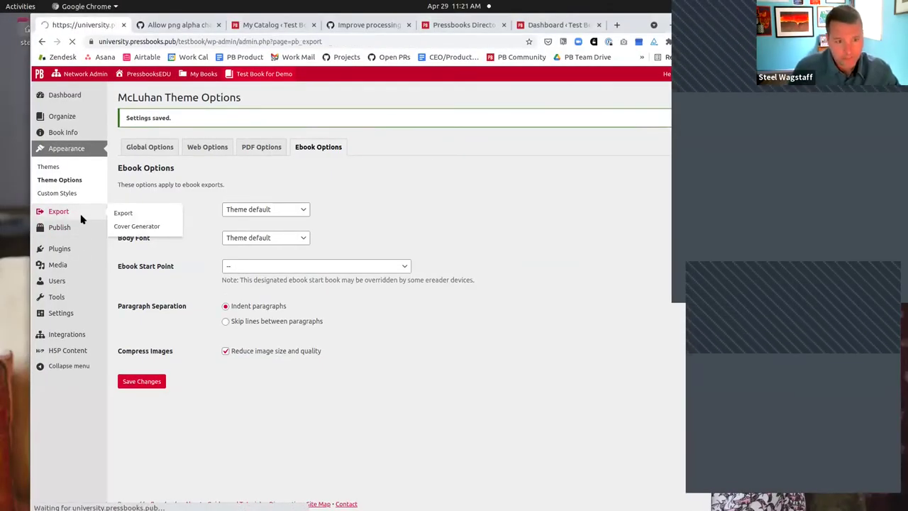
pyautogui.moveTo(171, 399)
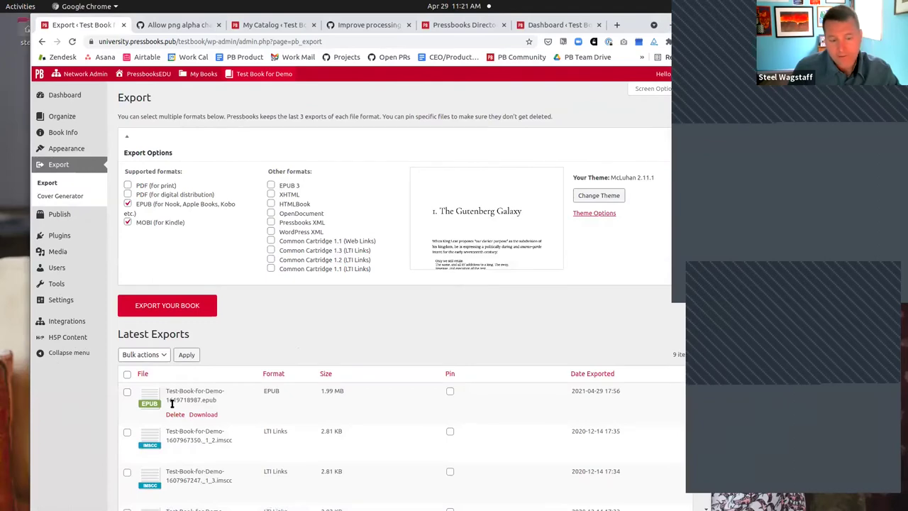
pyautogui.click(211, 415)
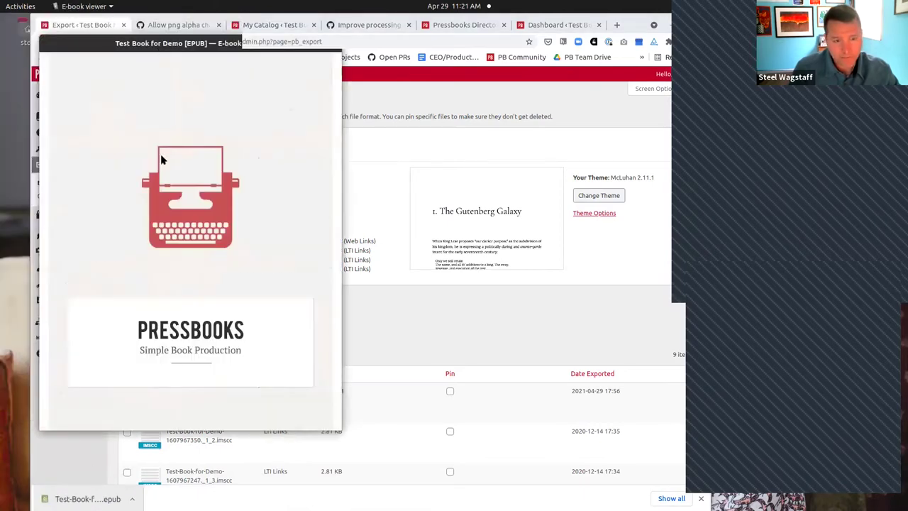
# Scroll to the EPUB's Contents page and jump to the '1. PNG' chapter
pyautogui.scroll(-3, 174, 245)
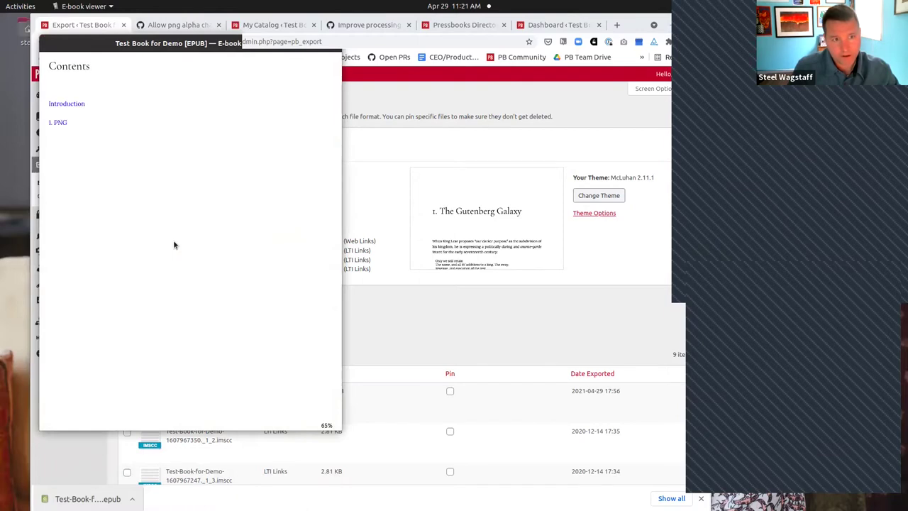
pyautogui.click(57, 122)
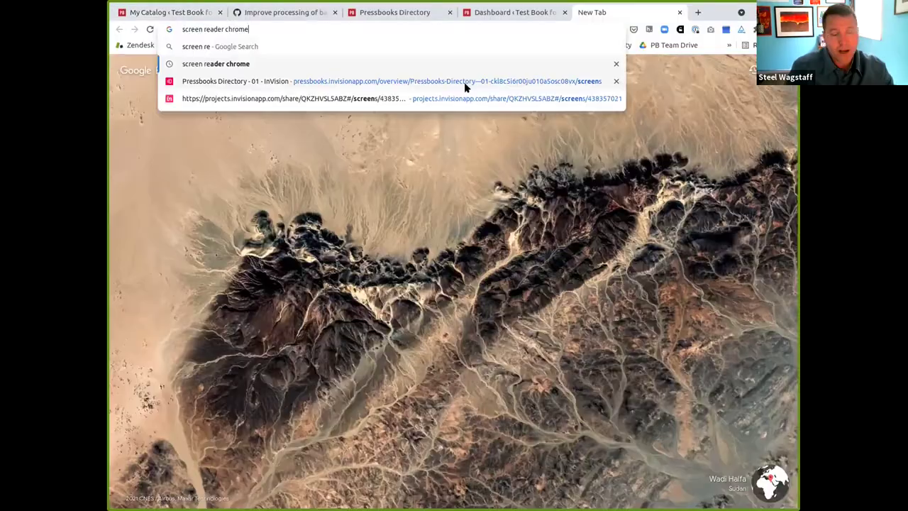
# Search 'screen reader chrome', open the Screen Reader web store result, then close that tab
pyautogui.press('Return')
pyautogui.click(315, 163)
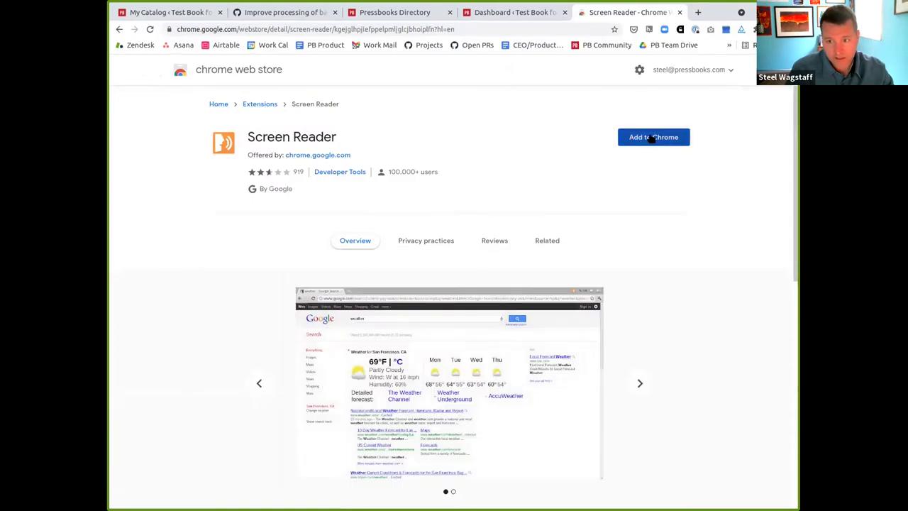
pyautogui.hotkey('ctrl', 'w')
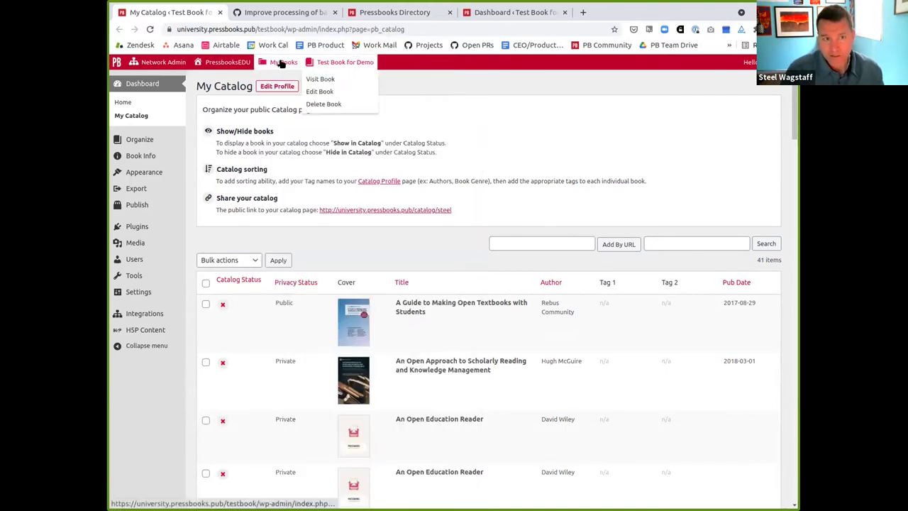
# Search My Catalog for 'guide' to narrow it to 6 matching books
pyautogui.moveTo(345, 62)
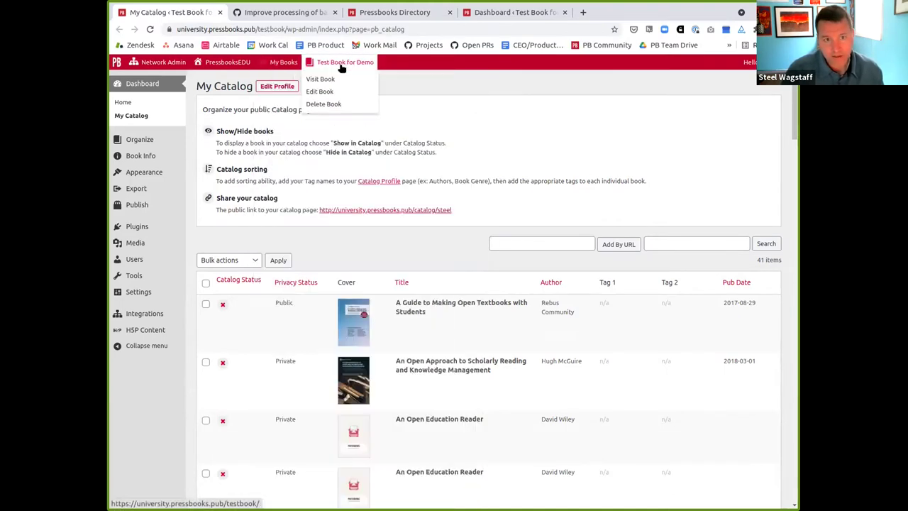
pyautogui.click(687, 242)
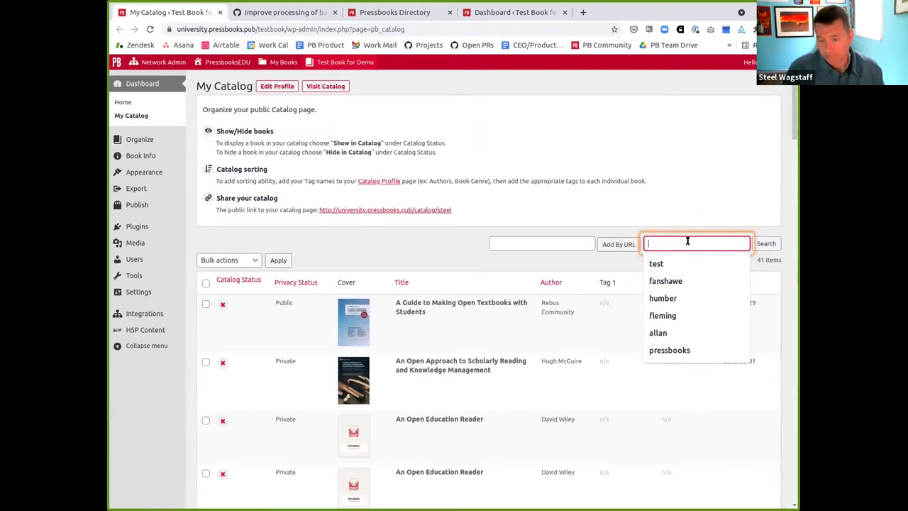
pyautogui.write('guide')
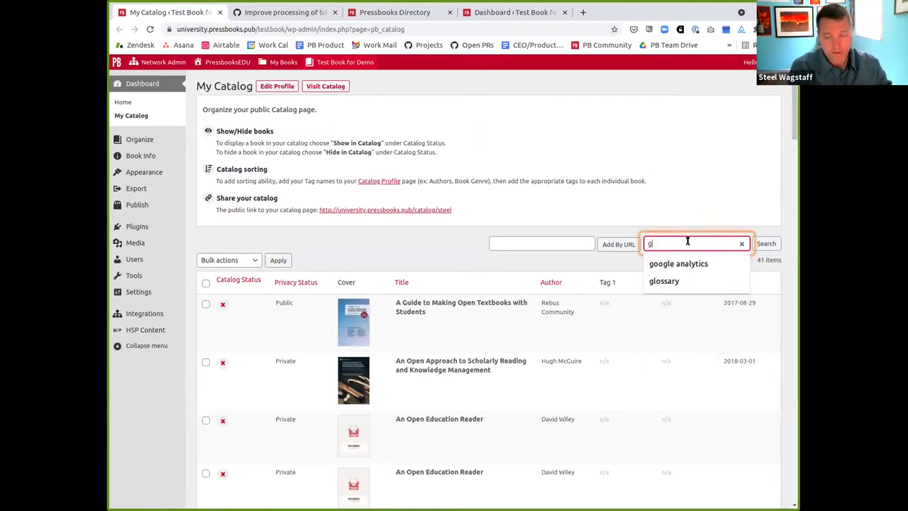
pyautogui.click(765, 244)
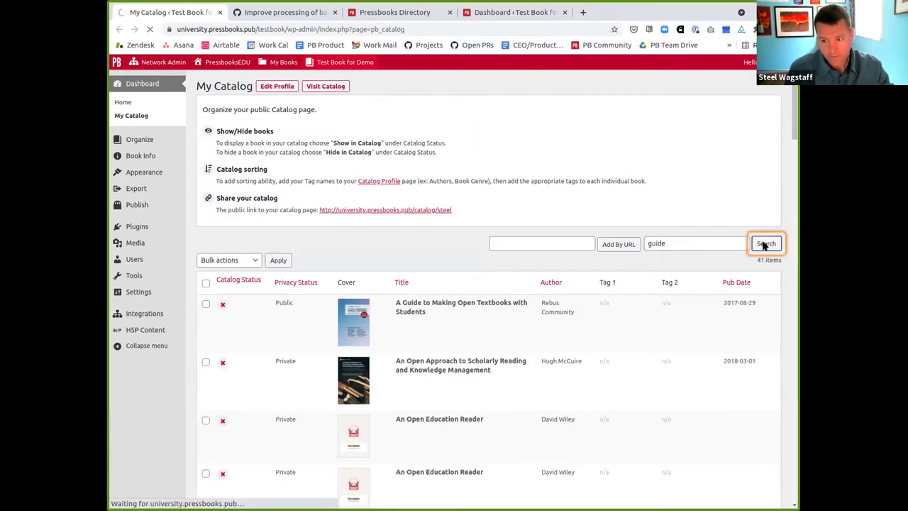
# Highlight the search results count heading, then close the My Catalog tab
pyautogui.click(690, 240)
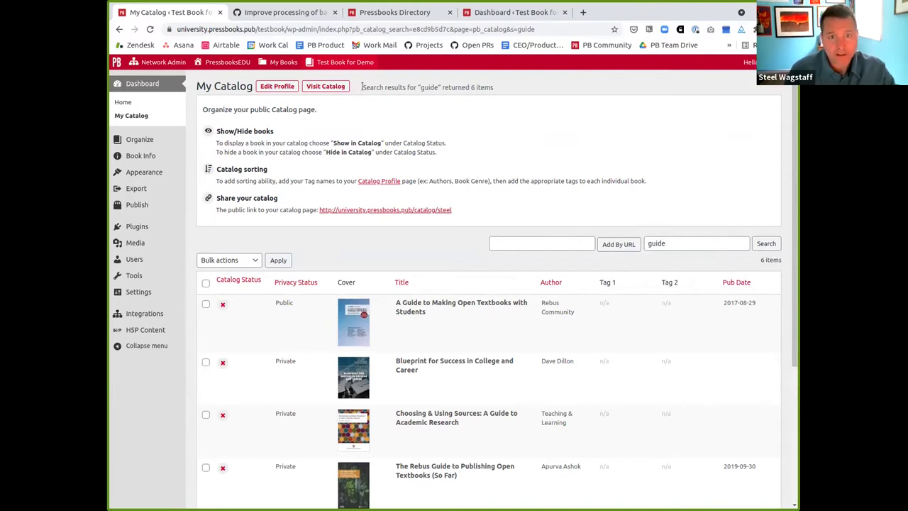
pyautogui.moveTo(362, 88); pyautogui.dragTo(507, 88)
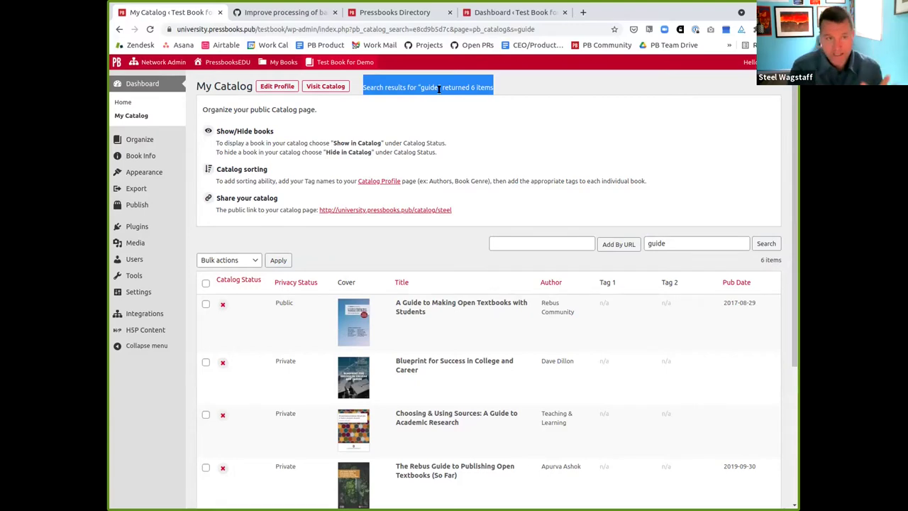
pyautogui.click(220, 12)
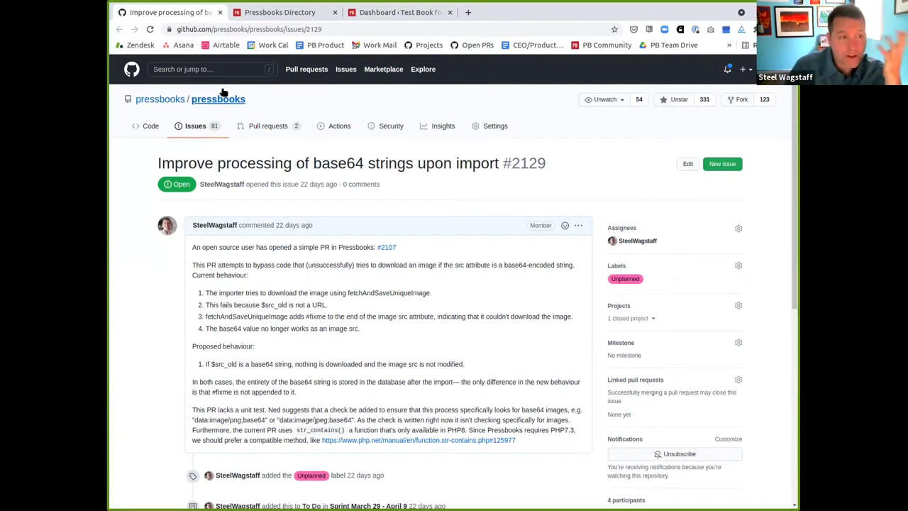
# Scroll down GitHub issue #2129 to review its details
pyautogui.scroll(-1, 306, 186)
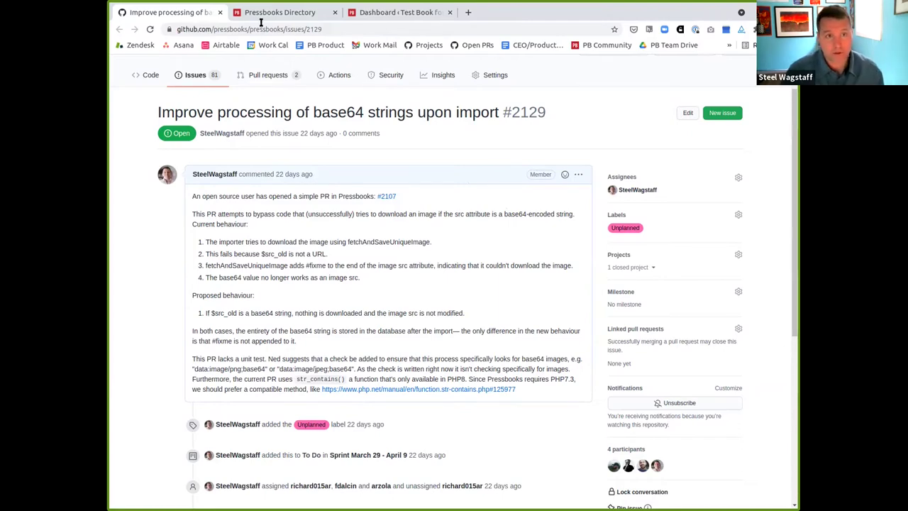
# Close the GitHub tab, go to the test book's home page, and open '1. The Hagia Sophia'
pyautogui.click(220, 12)
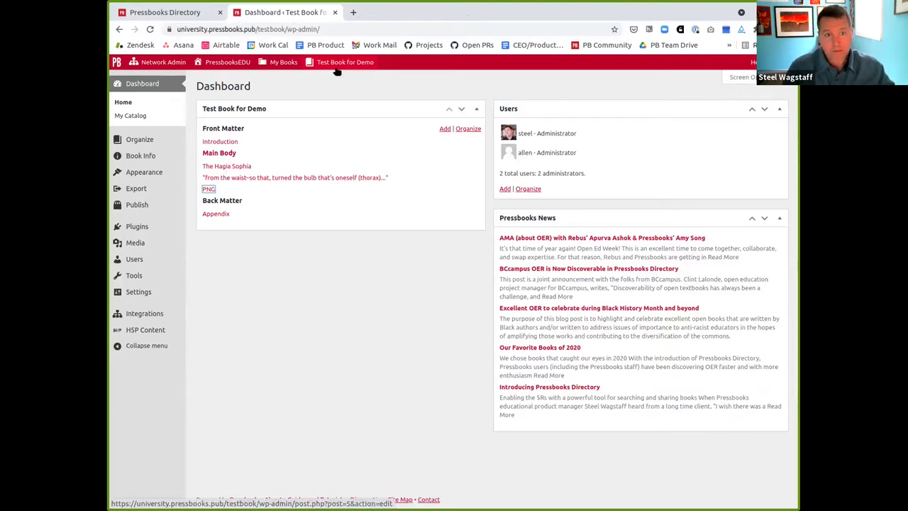
pyautogui.moveTo(337, 69)
pyautogui.click(332, 90)
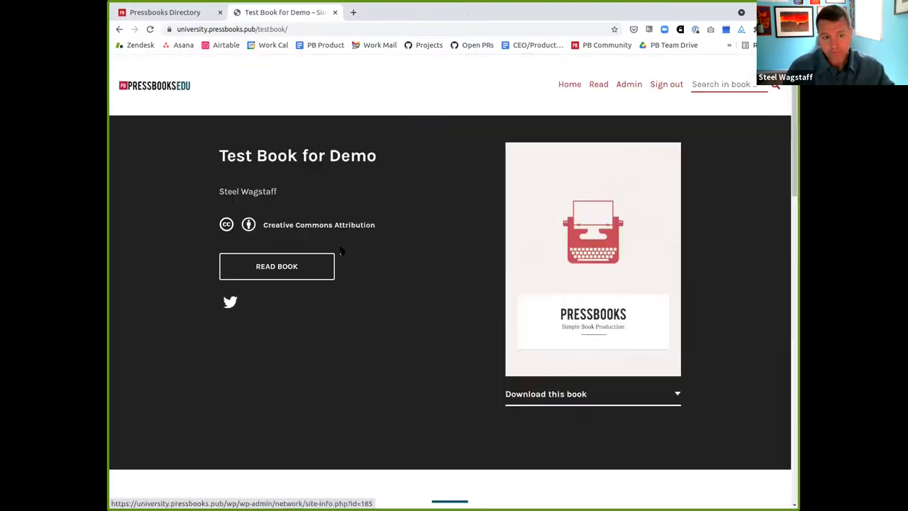
pyautogui.scroll(-5, 341, 249)
pyautogui.click(280, 290)
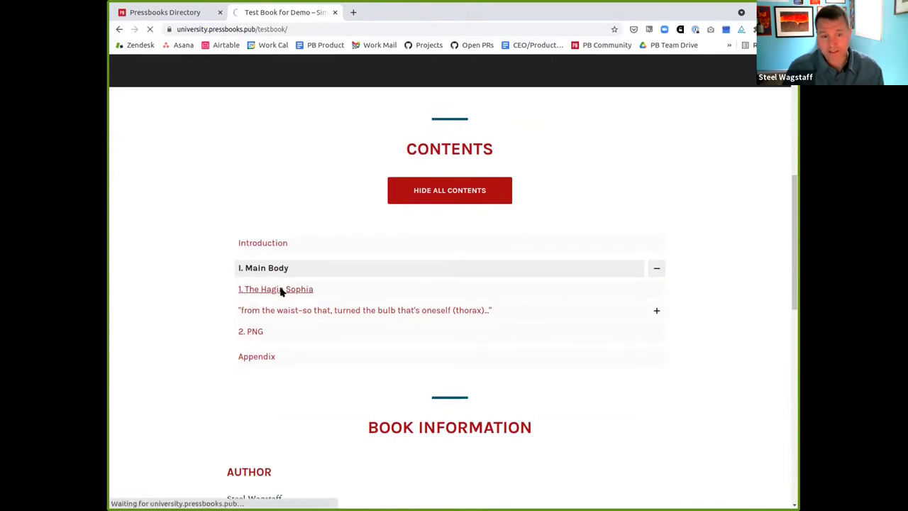
# Toggle the collapsible 'The Hagia Sophia' section repeatedly, leaving it expanded
pyautogui.scroll(-3, 281, 291)
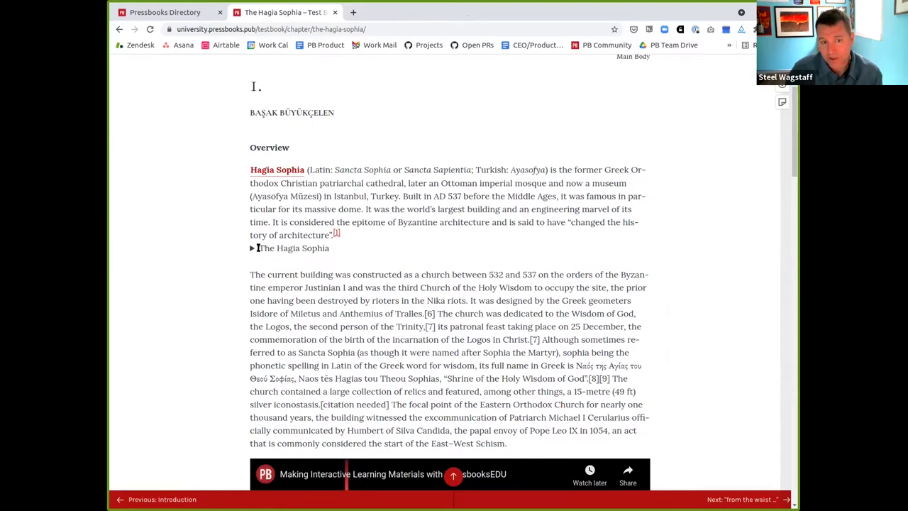
pyautogui.moveTo(258, 248); pyautogui.dragTo(327, 249)
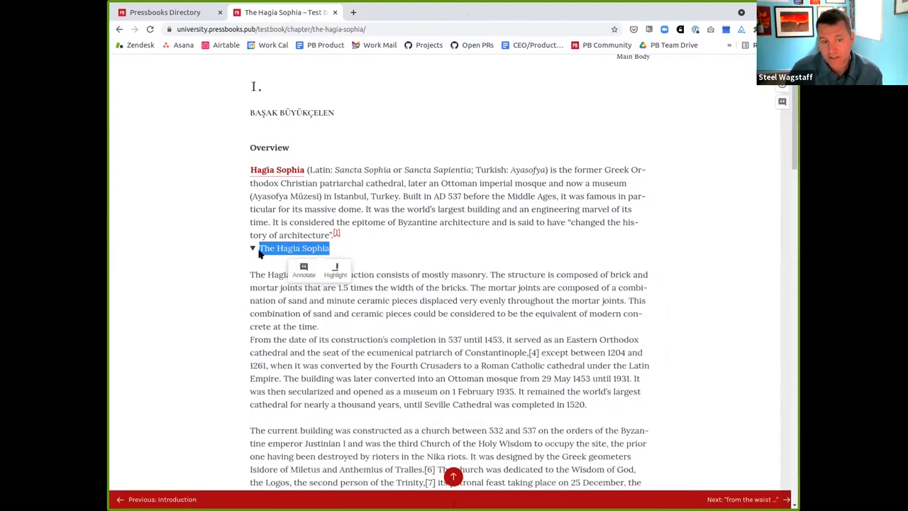
pyautogui.click(252, 250)
pyautogui.click(252, 250)
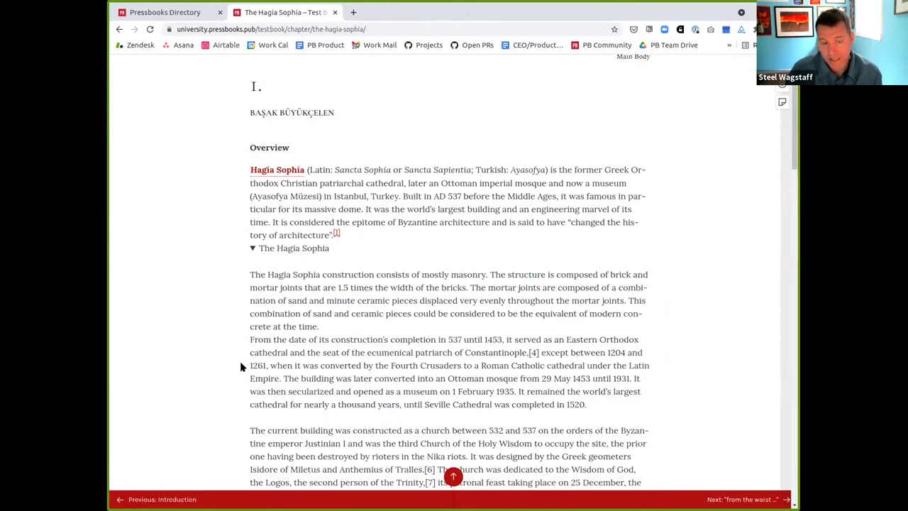
pyautogui.click(253, 249)
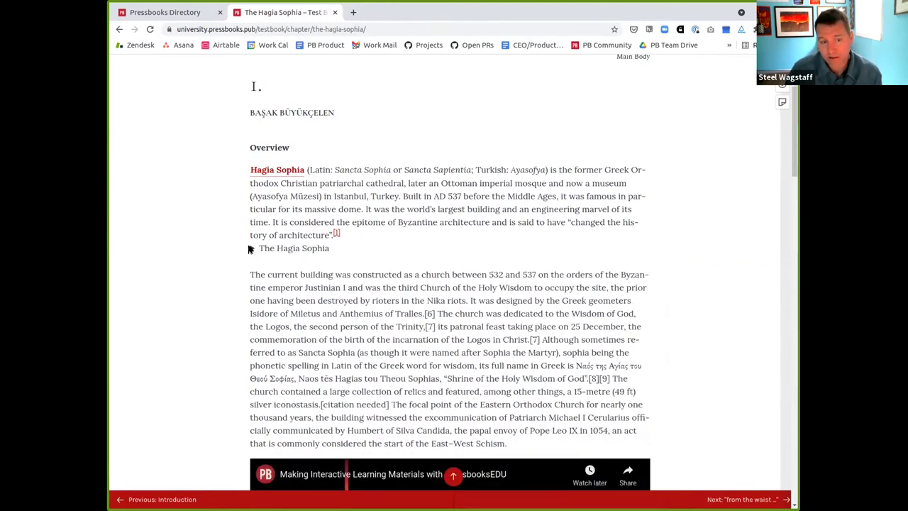
pyautogui.click(251, 250)
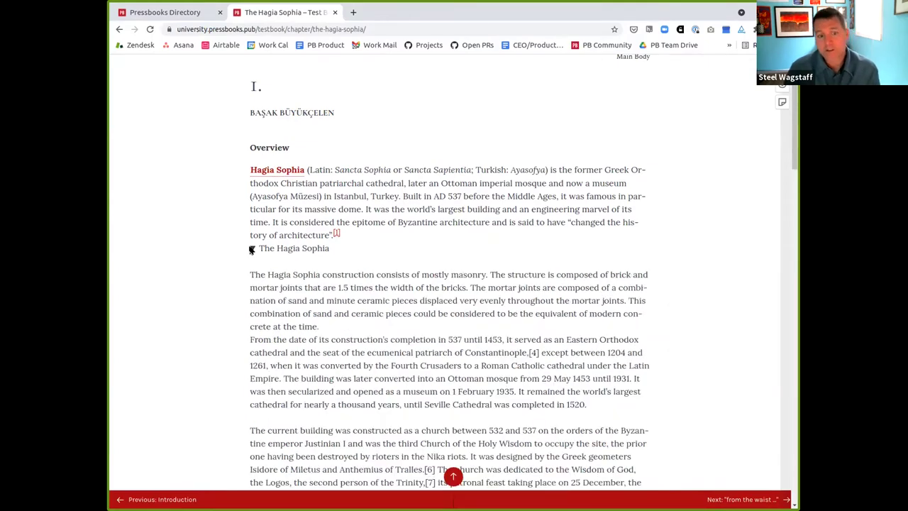
pyautogui.click(251, 250)
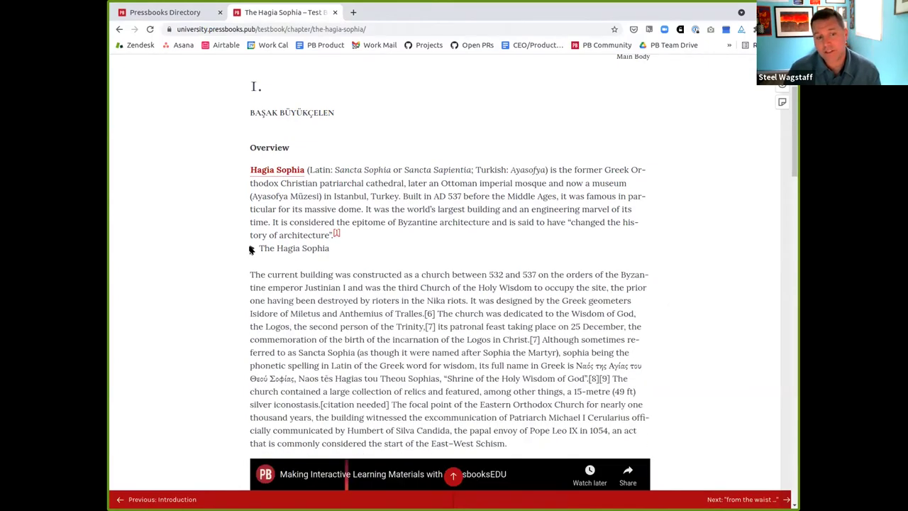
pyautogui.click(251, 249)
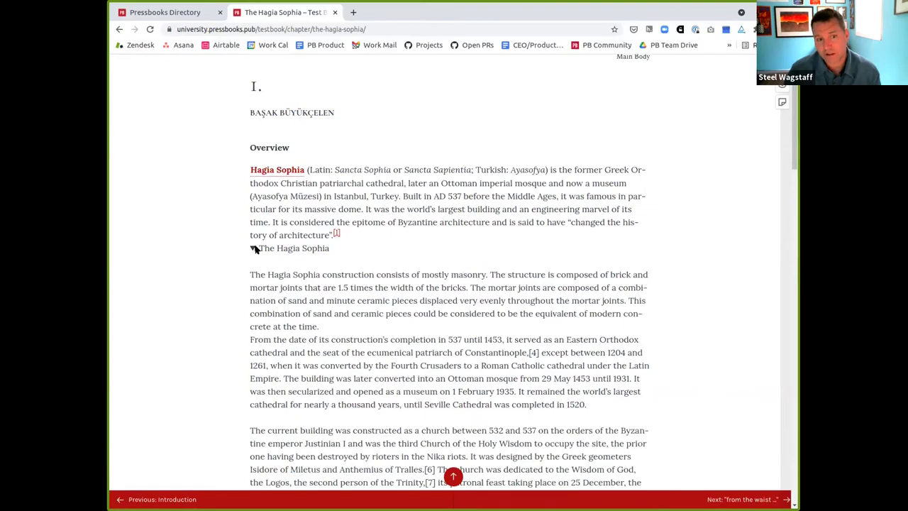
pyautogui.click(251, 249)
pyautogui.click(252, 249)
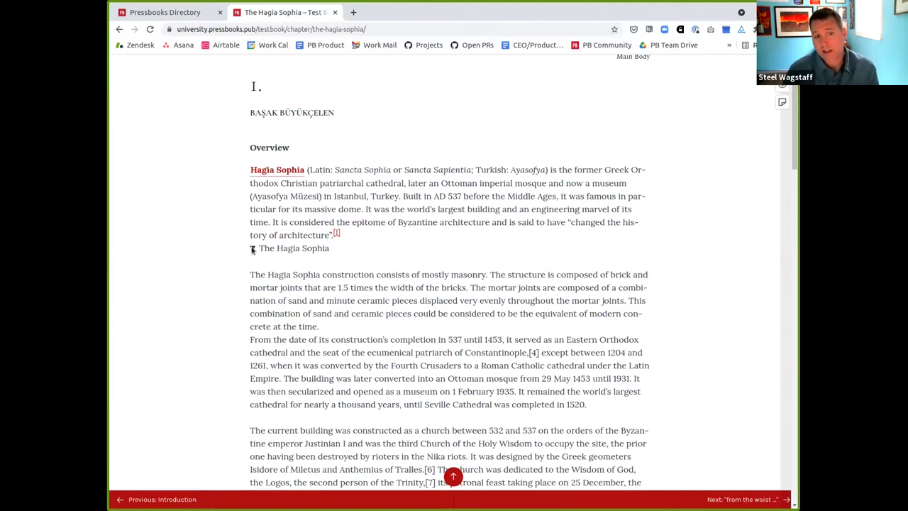
pyautogui.click(252, 249)
pyautogui.click(252, 248)
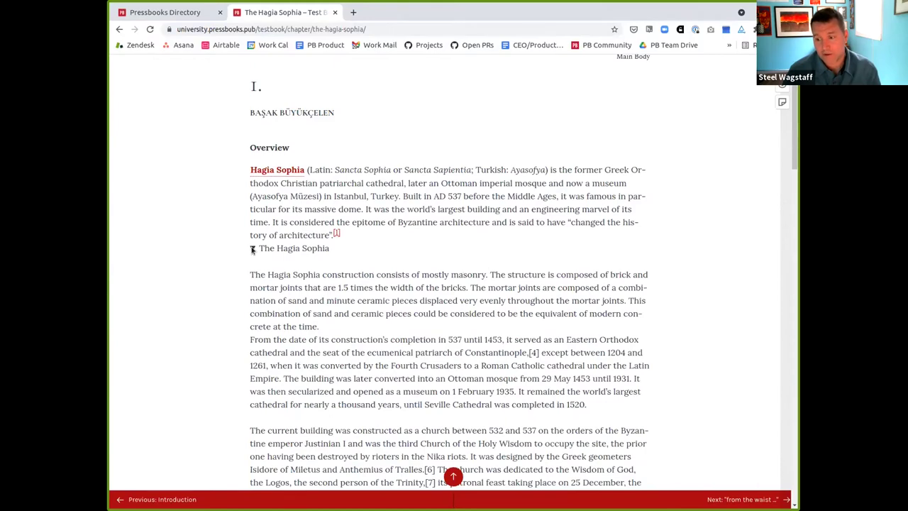
pyautogui.scroll(2, 252, 249)
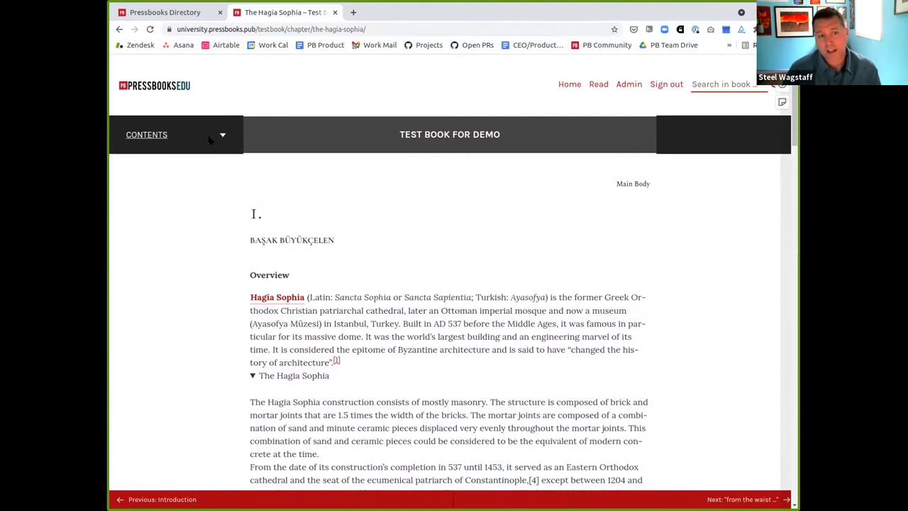
# Toggle the Contents dropdown open and closed several times to preview the chapter list
pyautogui.click(210, 141)
pyautogui.click(210, 141)
pyautogui.click(210, 141)
pyautogui.click(210, 141)
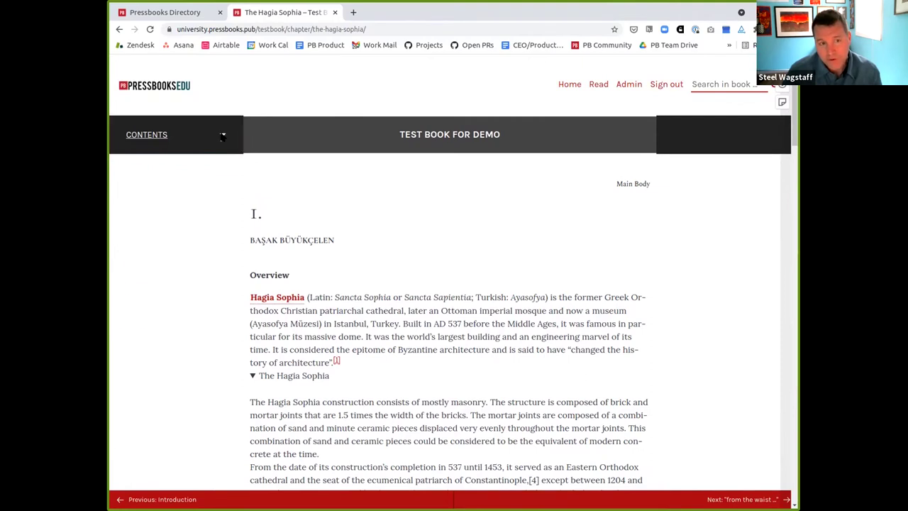
pyautogui.click(222, 138)
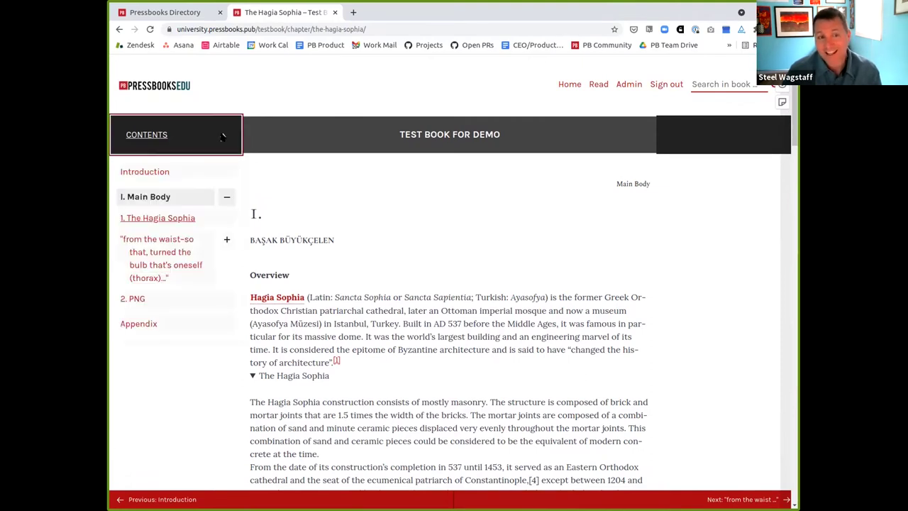
pyautogui.click(222, 137)
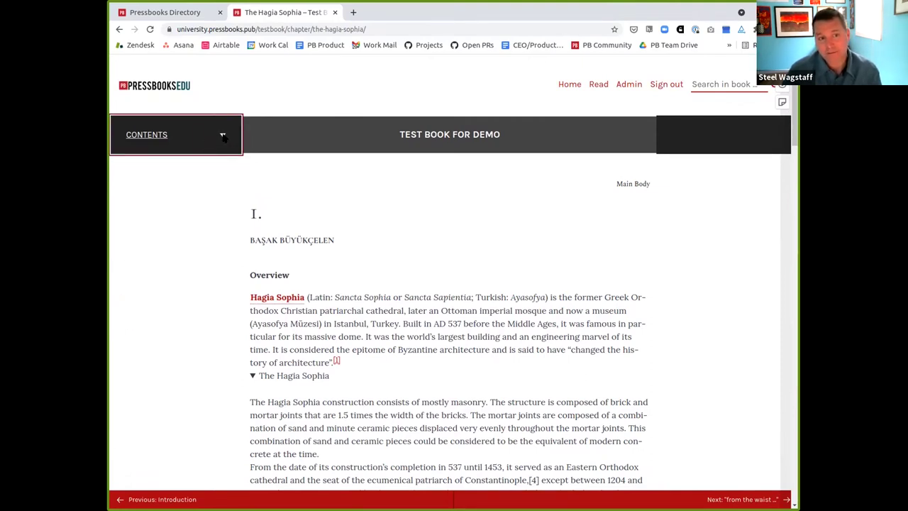
pyautogui.click(222, 137)
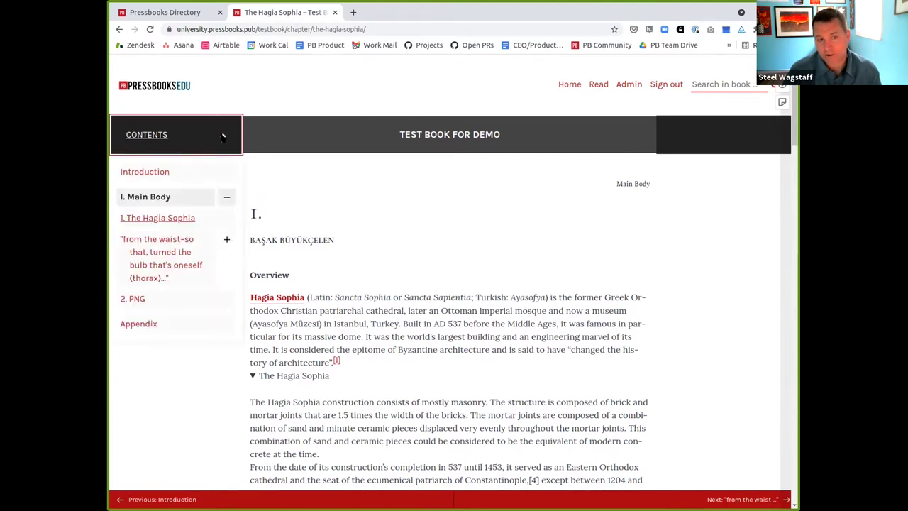
pyautogui.click(222, 138)
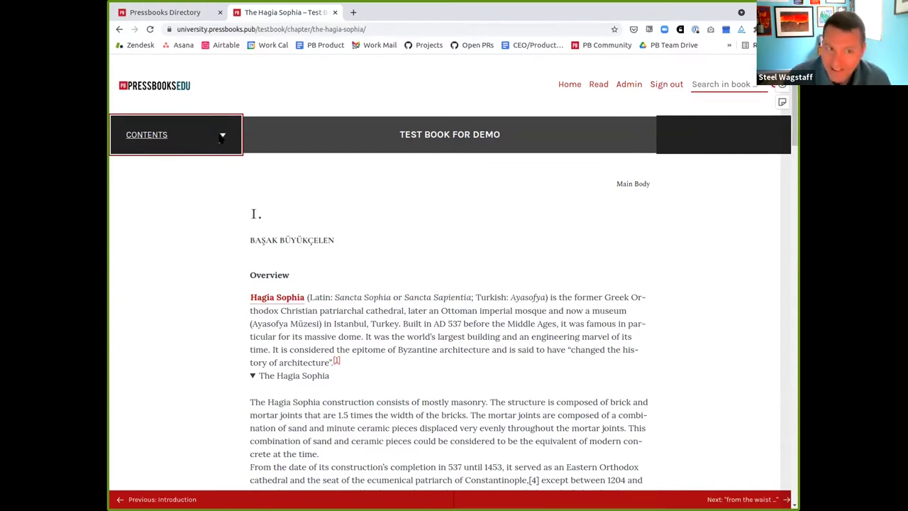
# Leave the chapter list open beside the Hagia Sophia chapter, then reload the page
pyautogui.click(213, 139)
pyautogui.click(213, 140)
pyautogui.click(213, 139)
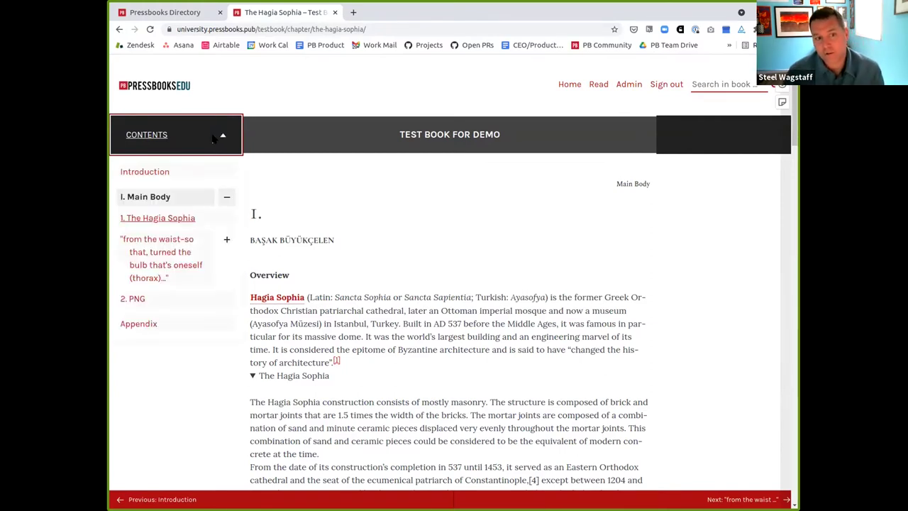
pyautogui.click(217, 138)
pyautogui.click(221, 138)
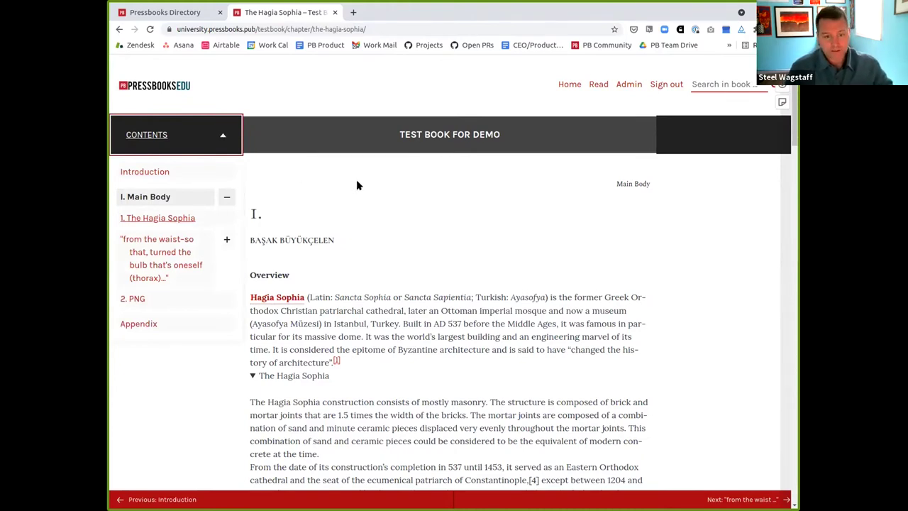
pyautogui.click(330, 153)
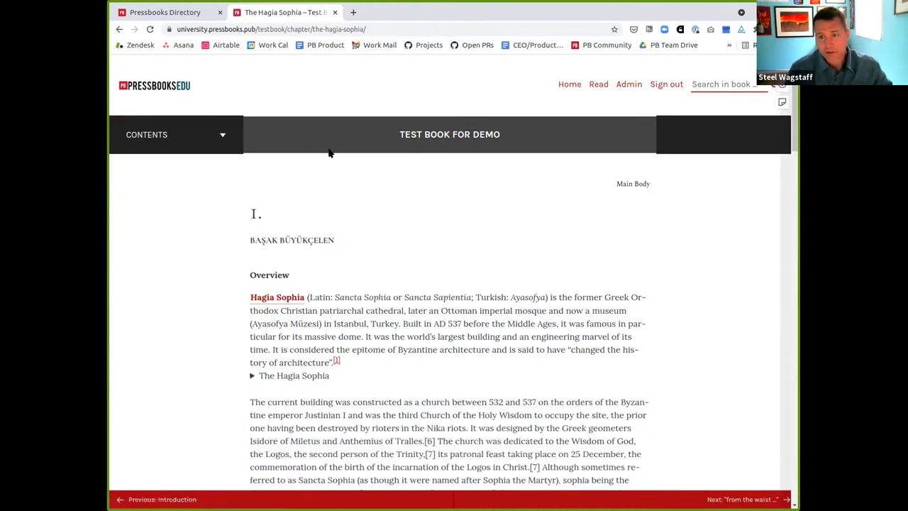
# Use the keyboard's Skip to content link to jump to the chapter text and tab through its links
pyautogui.press('Tab')
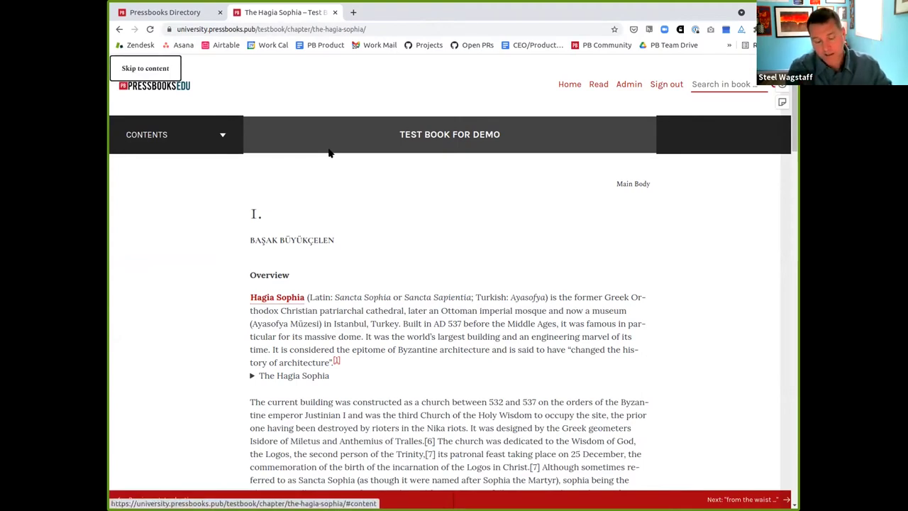
pyautogui.press('Return')
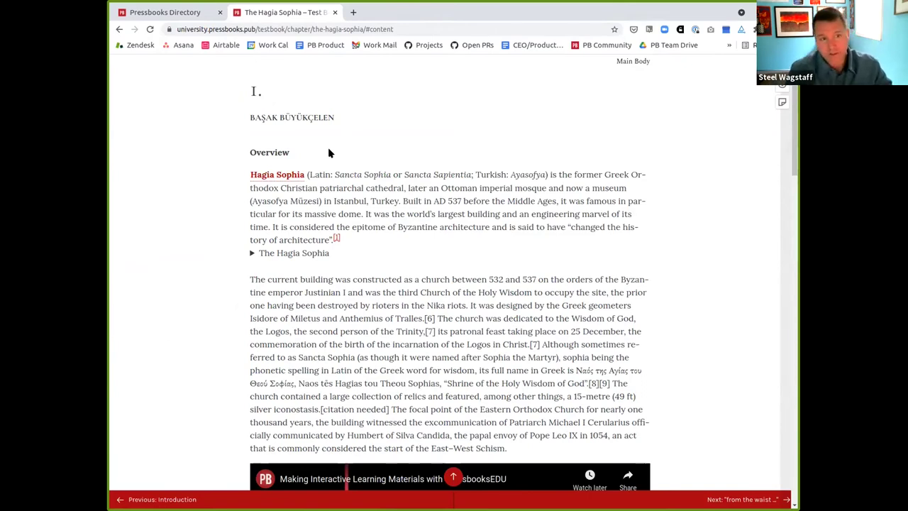
pyautogui.press('Tab')
pyautogui.press('Tab')
pyautogui.press('Tab')
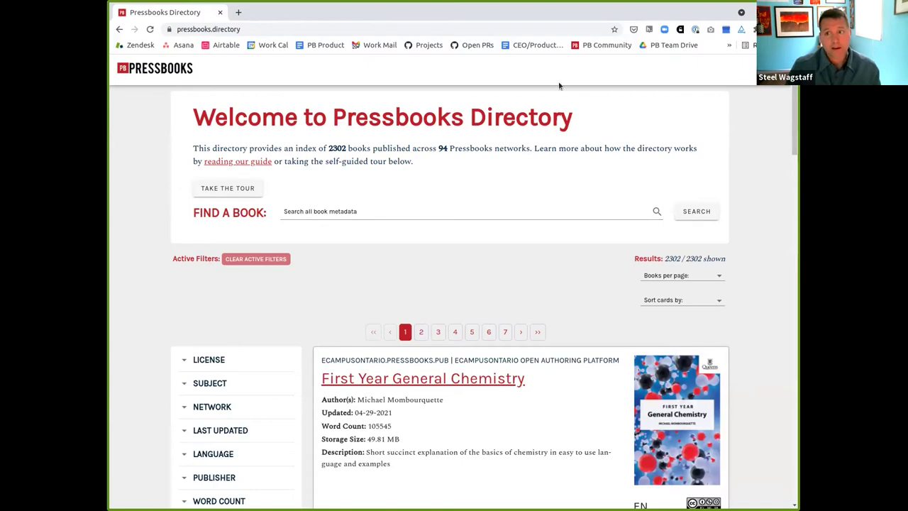
# Take the directory tour through search bar, multi-word search, searching and facet filter steps, then close it
pyautogui.click(221, 189)
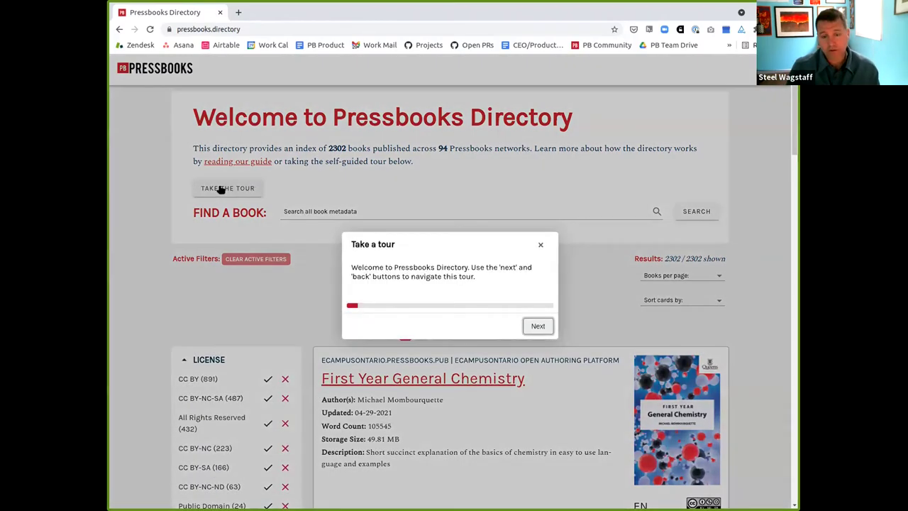
pyautogui.press('Return')
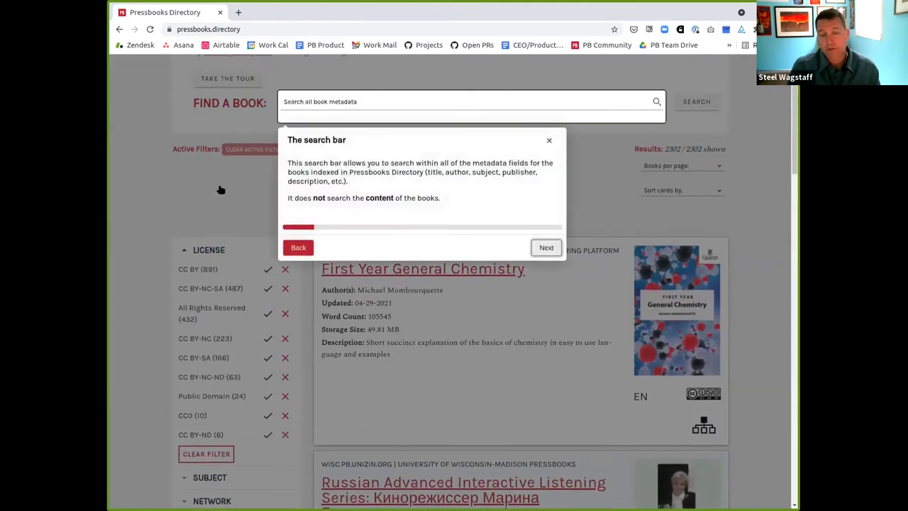
pyautogui.press('Return')
pyautogui.press('Return')
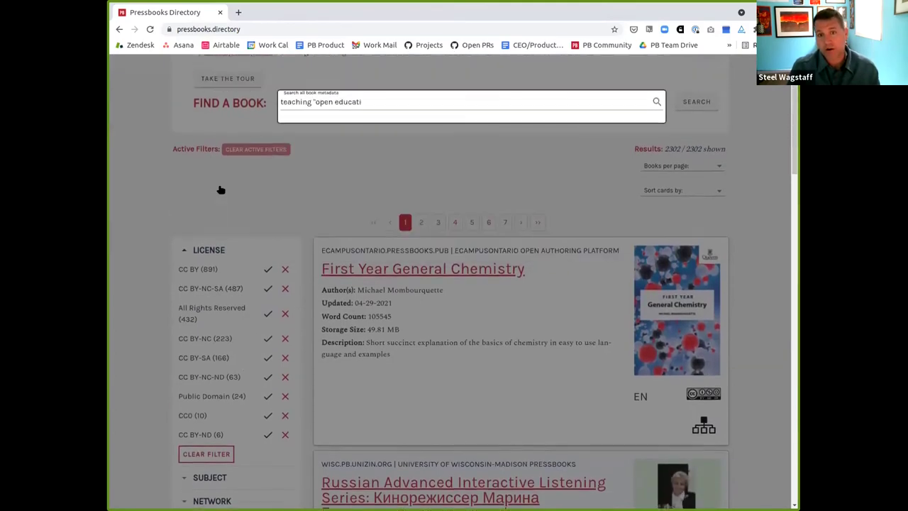
pyautogui.press('Return')
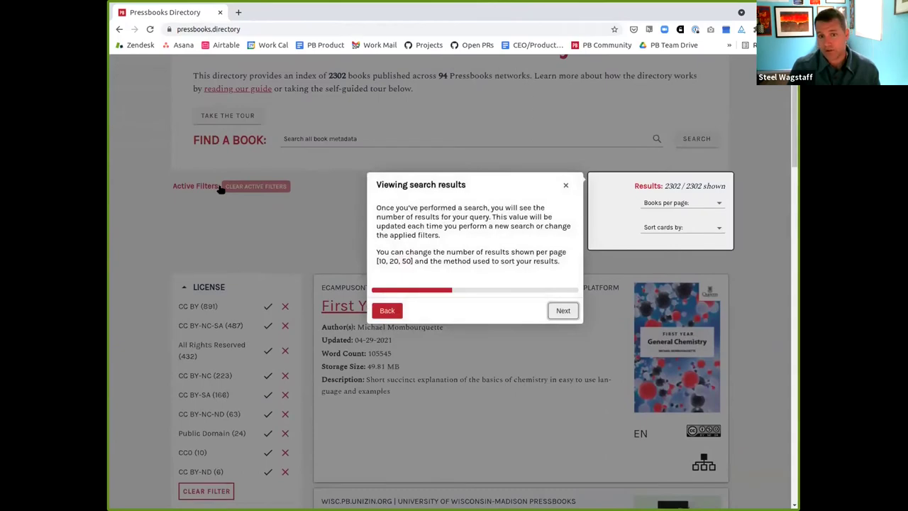
pyautogui.press('Return')
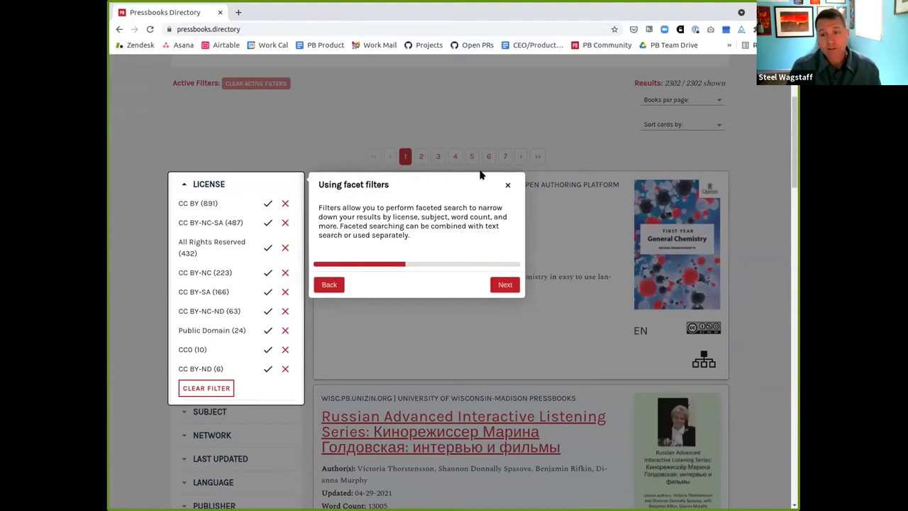
pyautogui.click(506, 185)
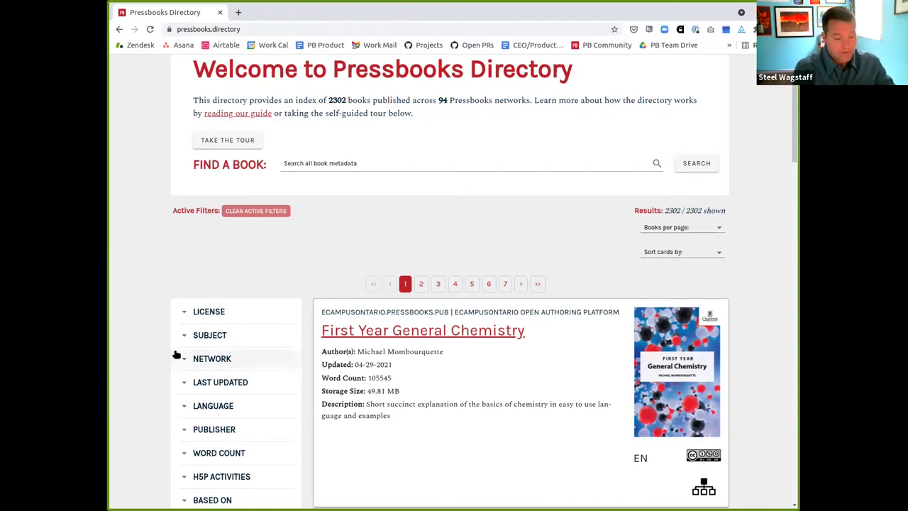
# Load the v2.dev.pressbooks.directory preview in a new browser tab
pyautogui.hotkey('ctrl', 't')
pyautogui.write('v')
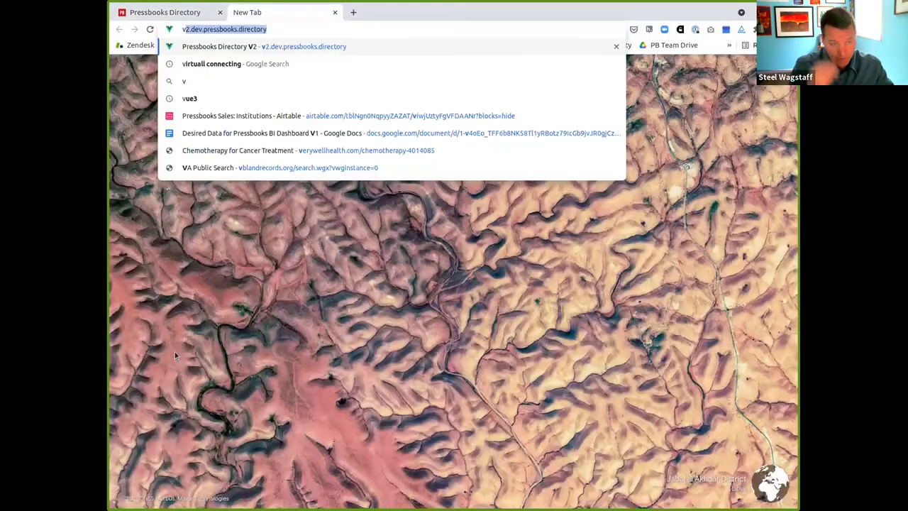
pyautogui.press('Return')
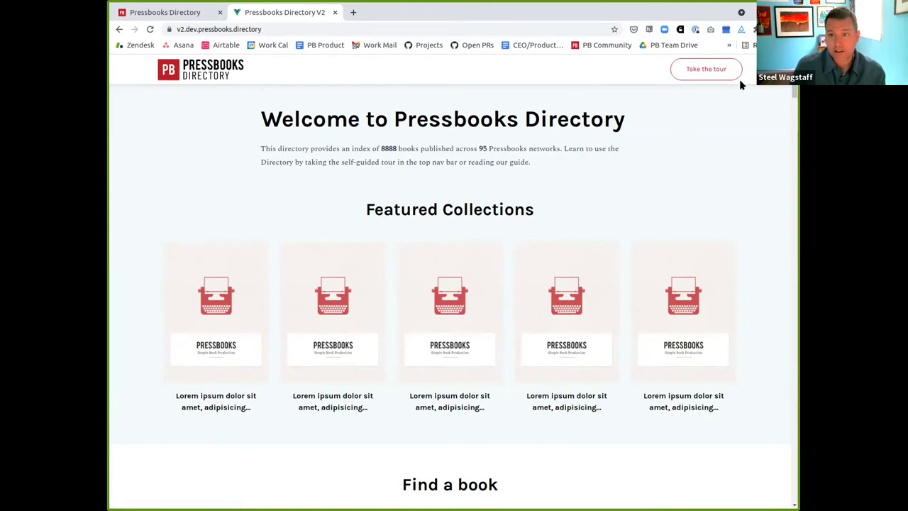
pyautogui.scroll(-2, 180, 223)
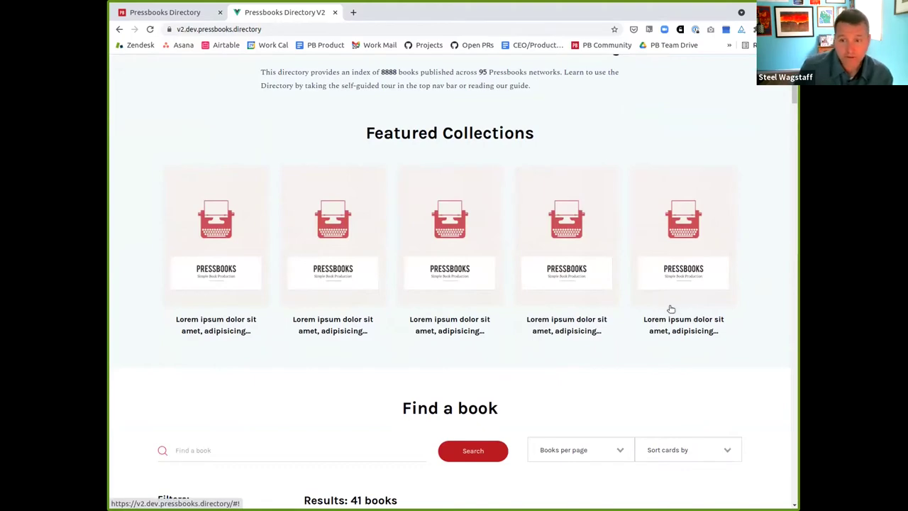
# Load staging.pressbooks.directory in the first tab and scroll to its Featured Collections
pyautogui.click(160, 12)
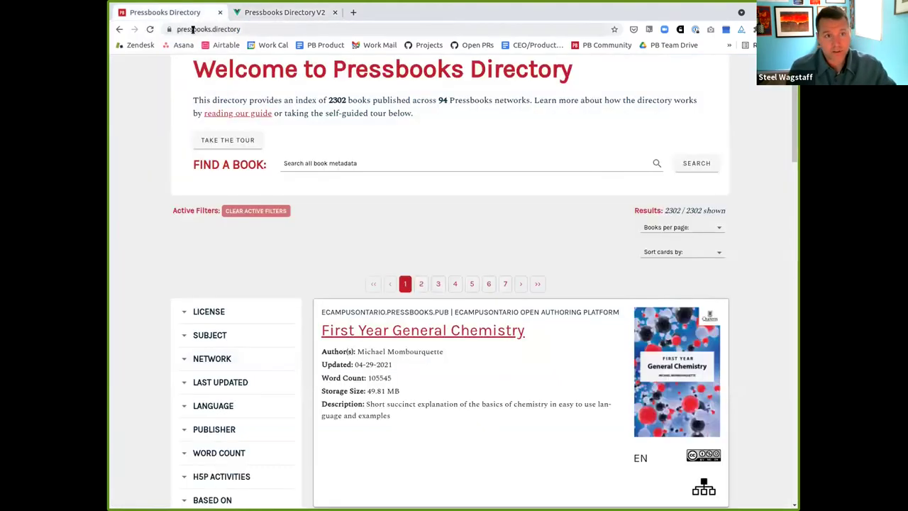
pyautogui.click(191, 29)
pyautogui.write('staging.')
pyautogui.press('Return')
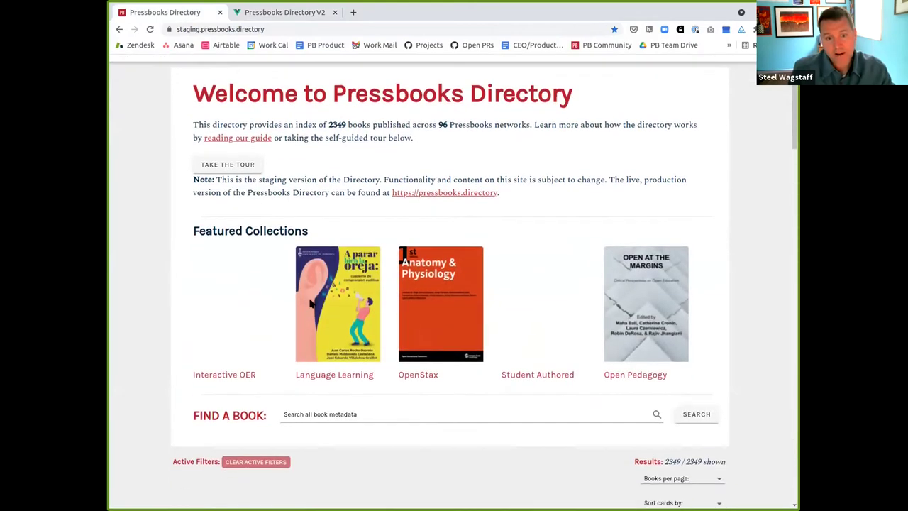
pyautogui.scroll(-1, 217, 339)
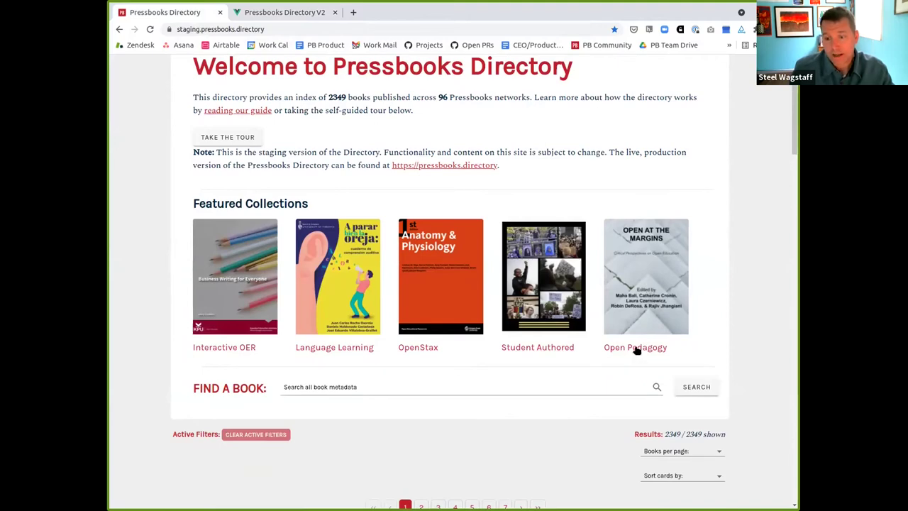
# Filter by Open Pedagogy, swap to the Student Authored collection's 10 books, then return to V2
pyautogui.click(636, 349)
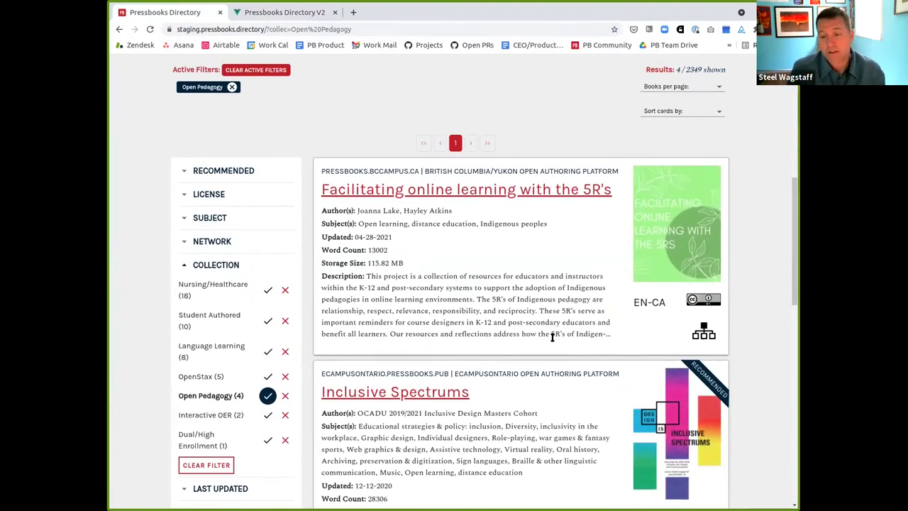
pyautogui.scroll(5, 552, 337)
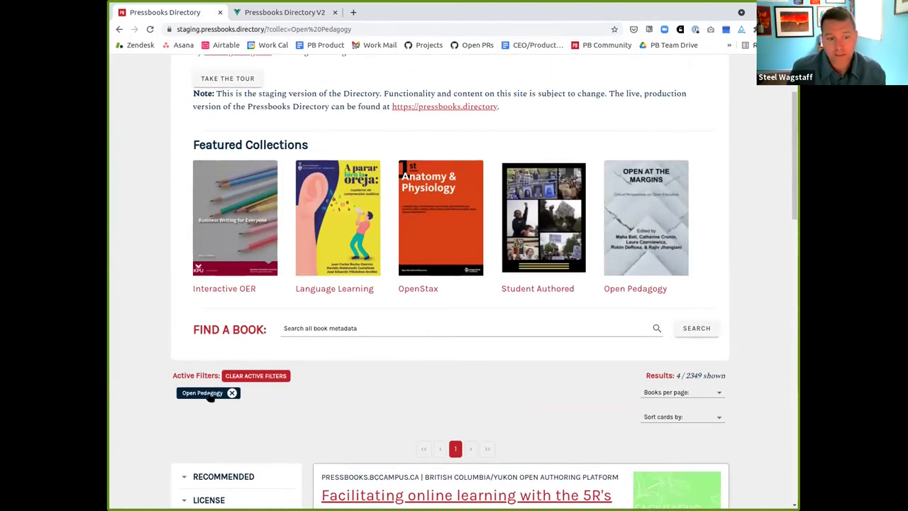
pyautogui.click(210, 397)
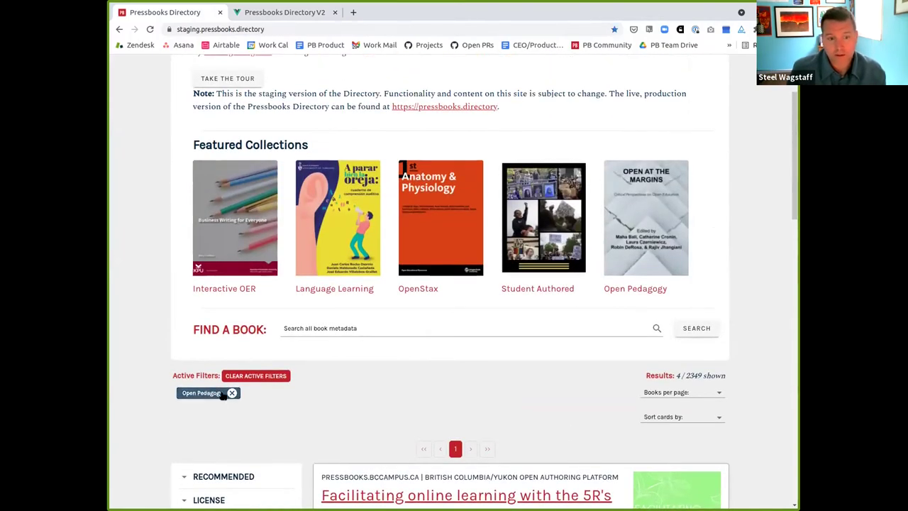
pyautogui.click(545, 290)
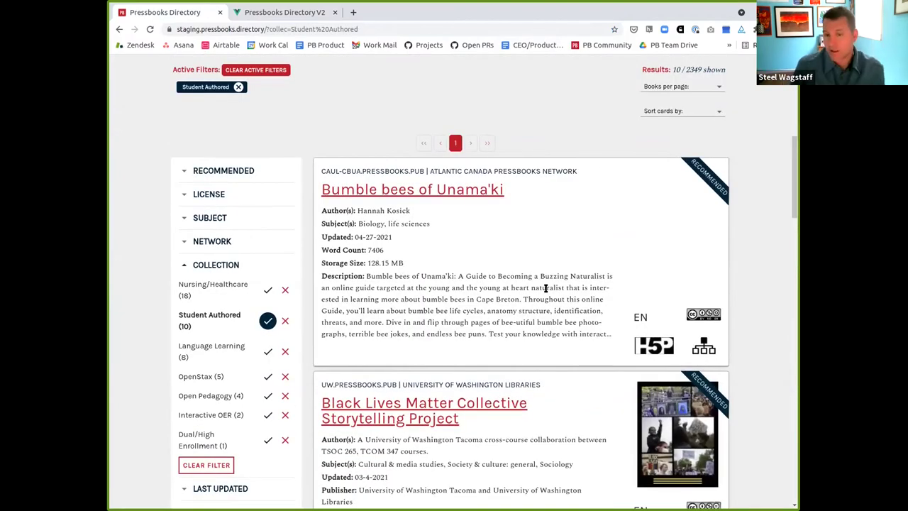
pyautogui.scroll(5, 514, 227)
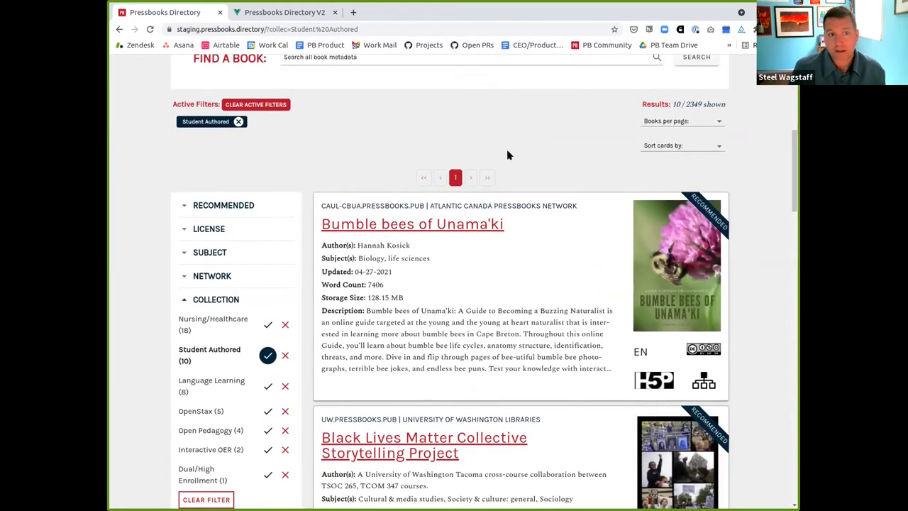
pyautogui.click(276, 12)
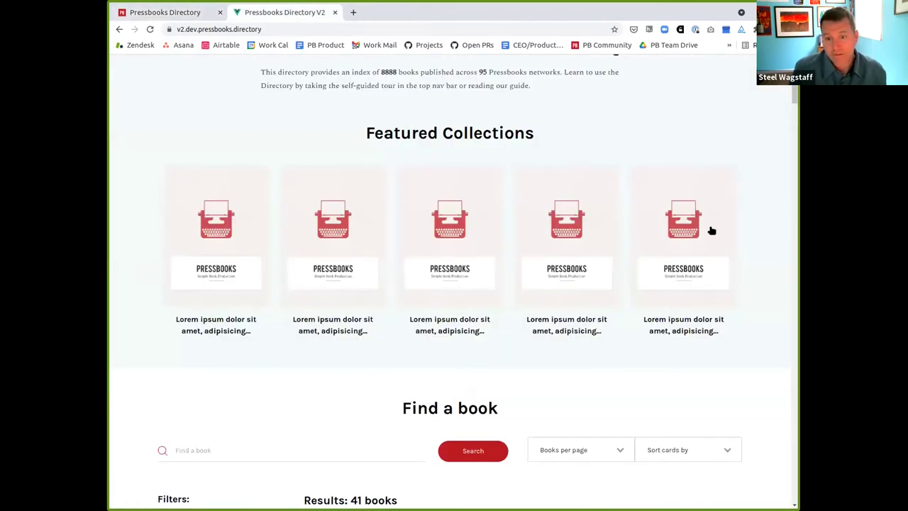
# Look over the Books per page and Sort cards by choices without changing them
pyautogui.scroll(-4, 242, 254)
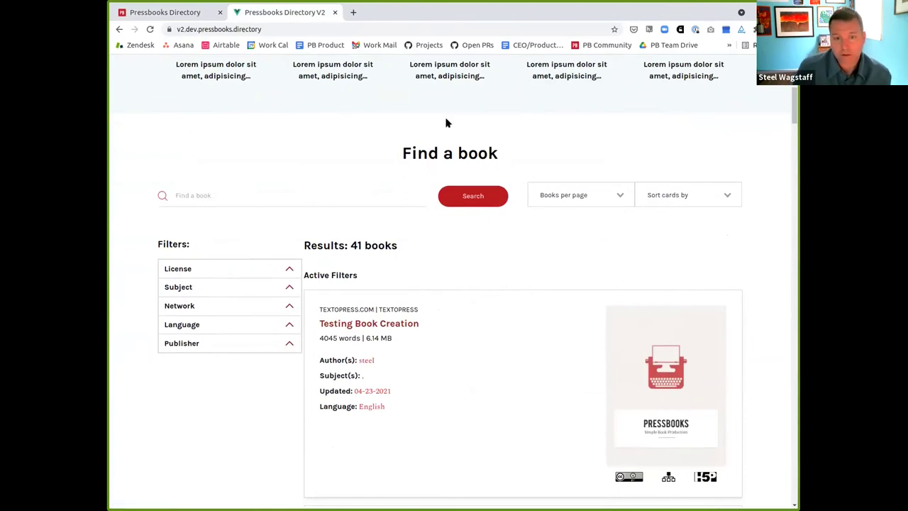
pyautogui.click(590, 197)
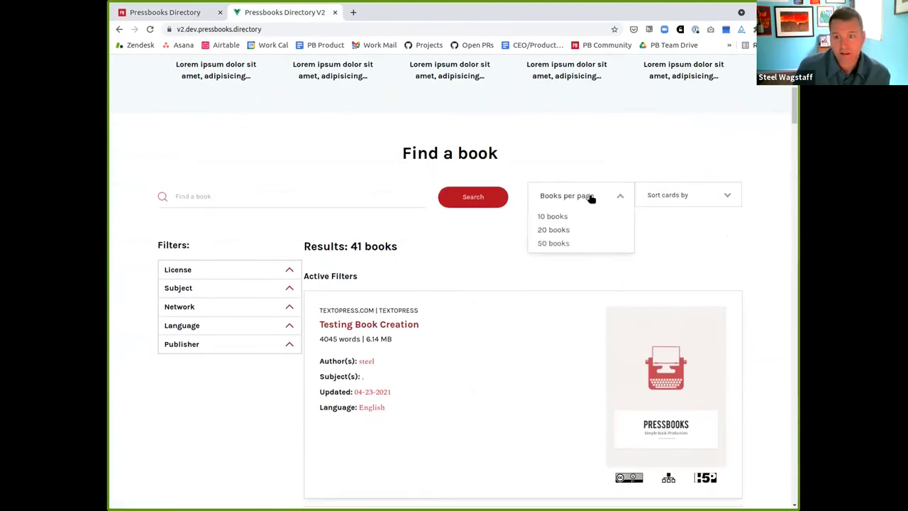
pyautogui.click(695, 195)
pyautogui.click(565, 172)
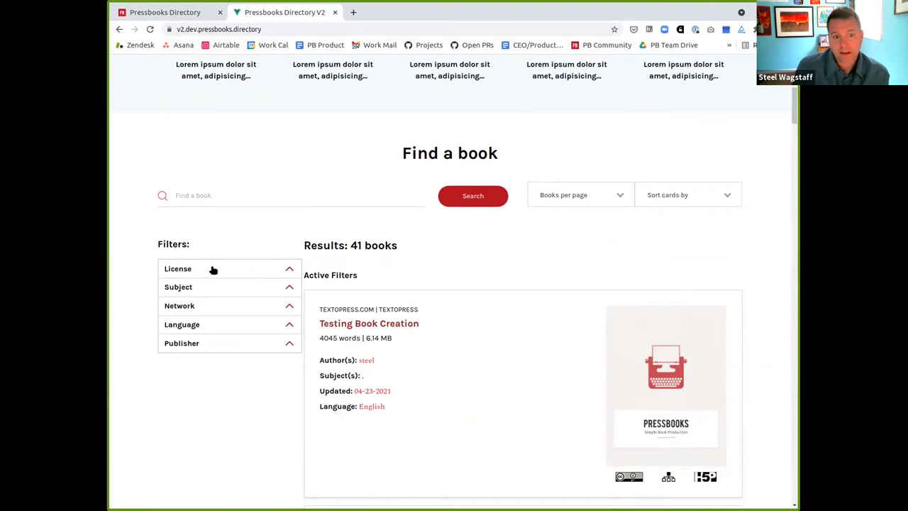
# Filter the License facet to CC BY and CC BY-NC-SA, leaving 28 books
pyautogui.click(246, 272)
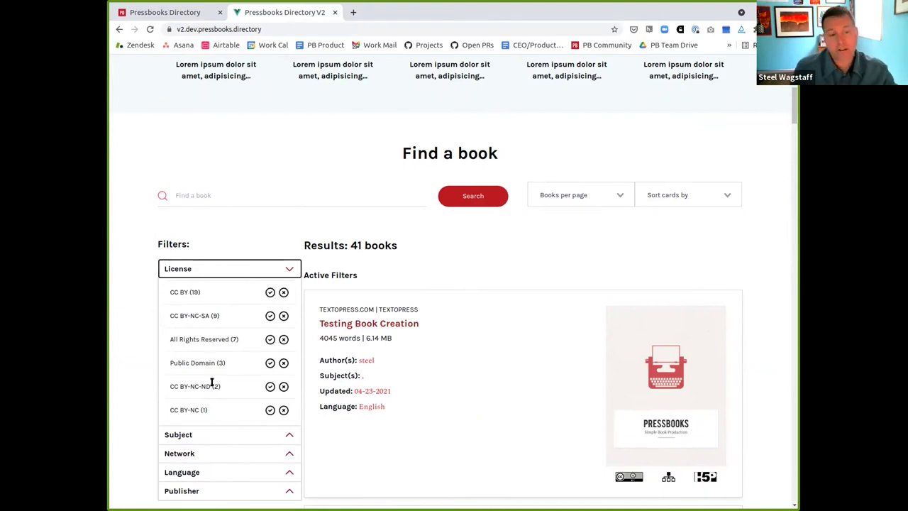
pyautogui.scroll(-2, 212, 369)
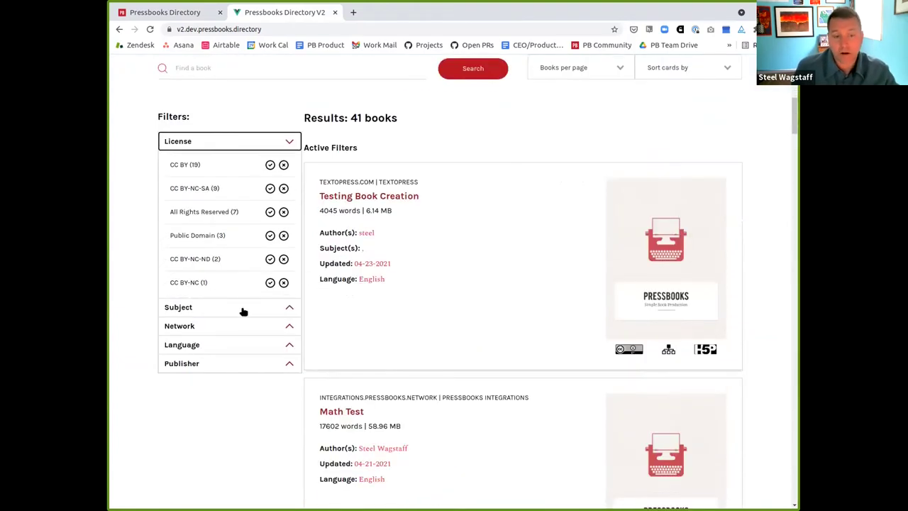
pyautogui.click(270, 164)
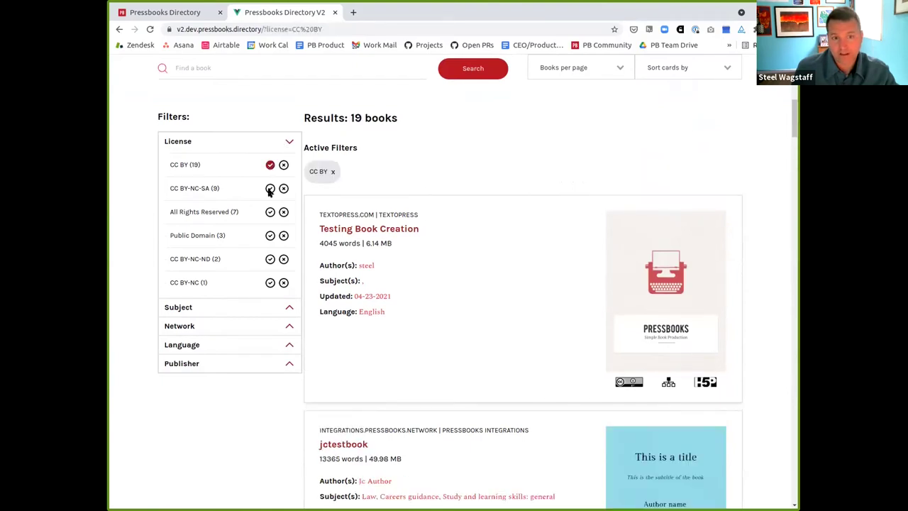
pyautogui.click(271, 188)
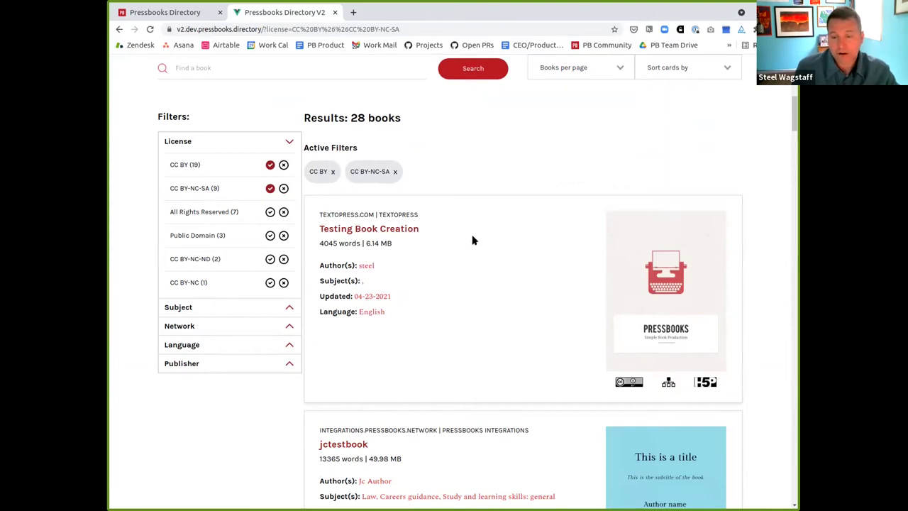
pyautogui.scroll(-3, 547, 278)
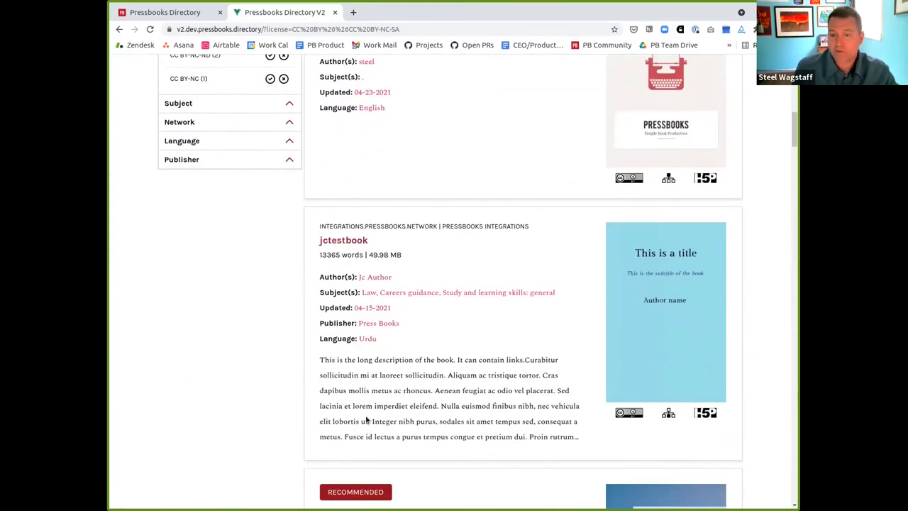
pyautogui.scroll(-2, 409, 285)
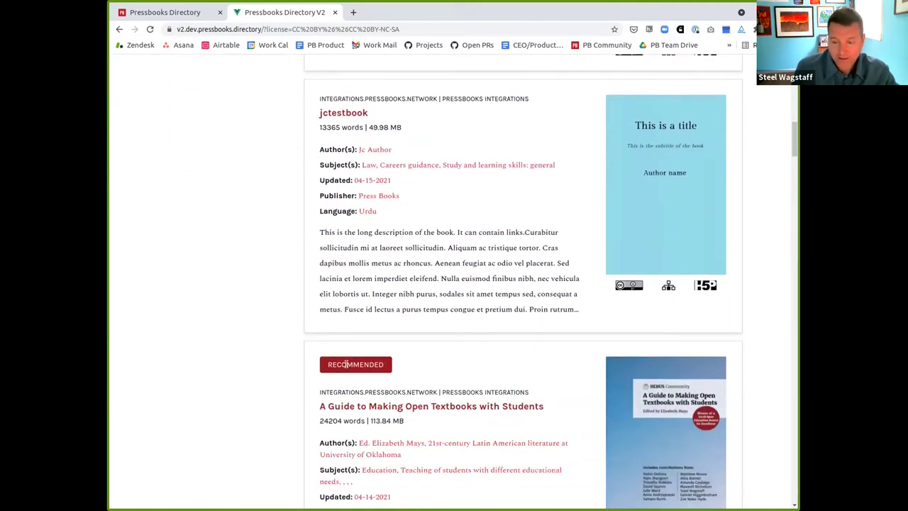
pyautogui.scroll(10, 346, 364)
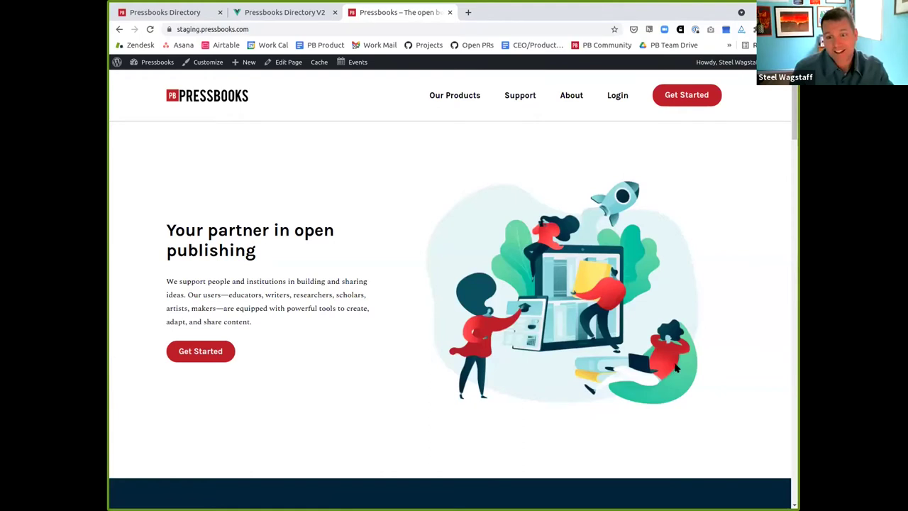
pyautogui.scroll(-1, 529, 285)
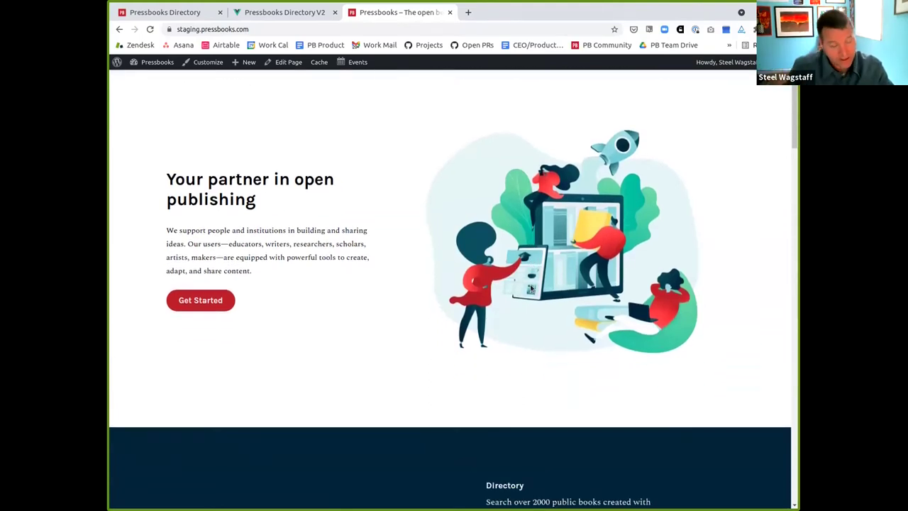
pyautogui.scroll(-8, 530, 288)
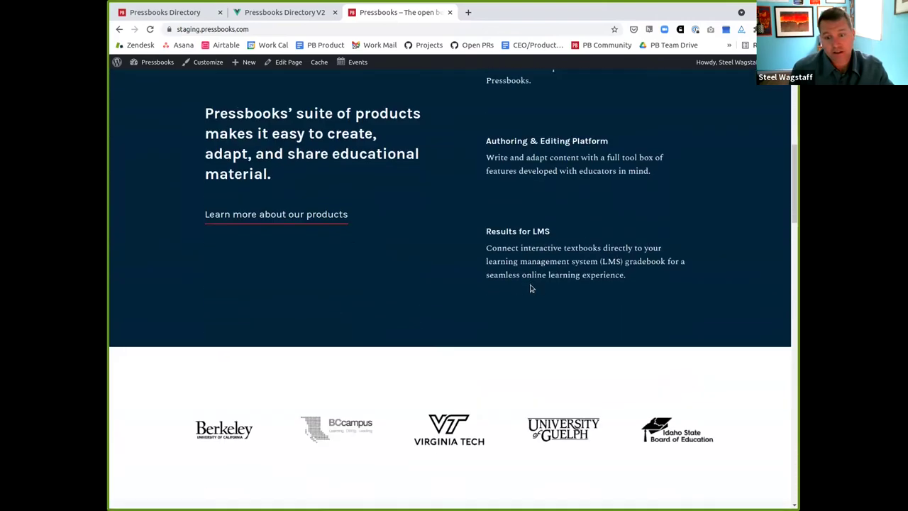
pyautogui.scroll(-3, 530, 288)
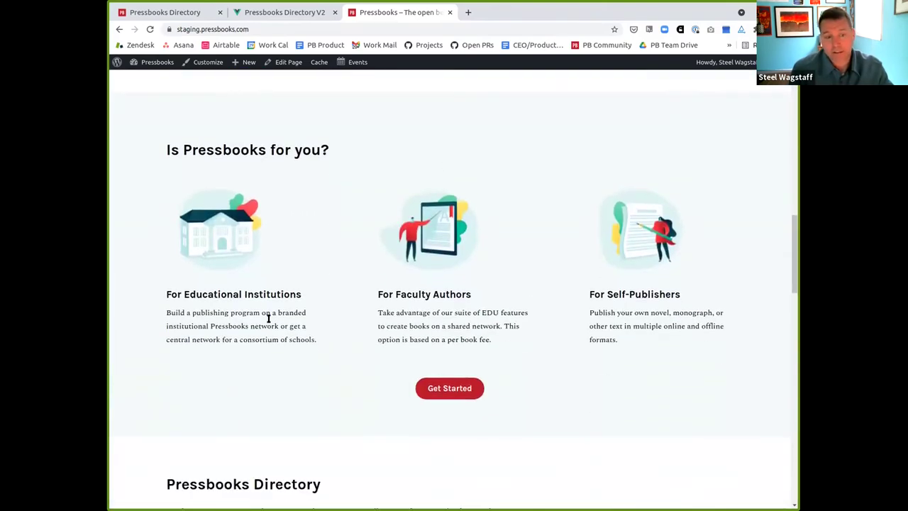
pyautogui.scroll(-5, 270, 323)
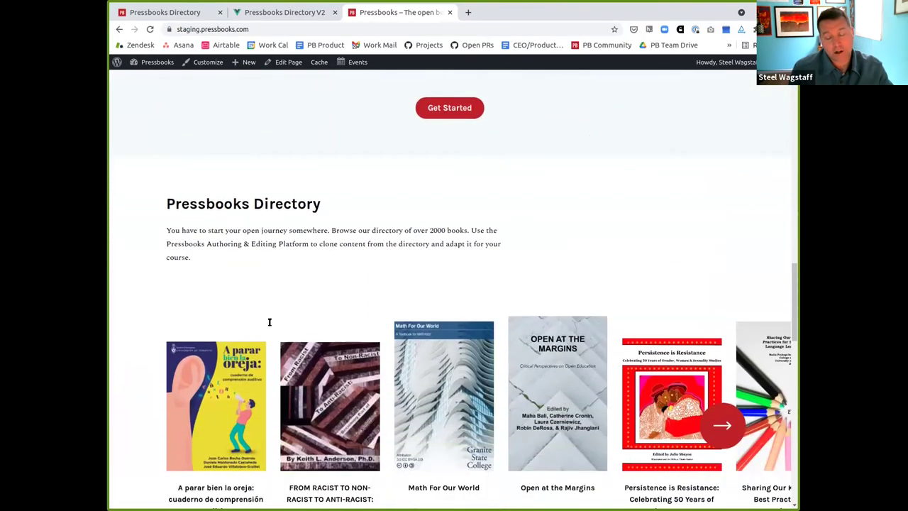
pyautogui.scroll(-1, 280, 399)
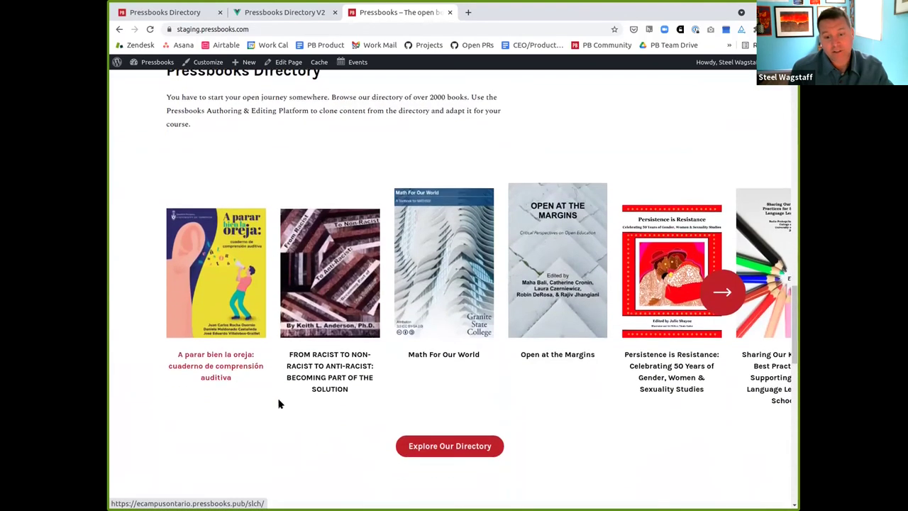
pyautogui.scroll(-5, 334, 377)
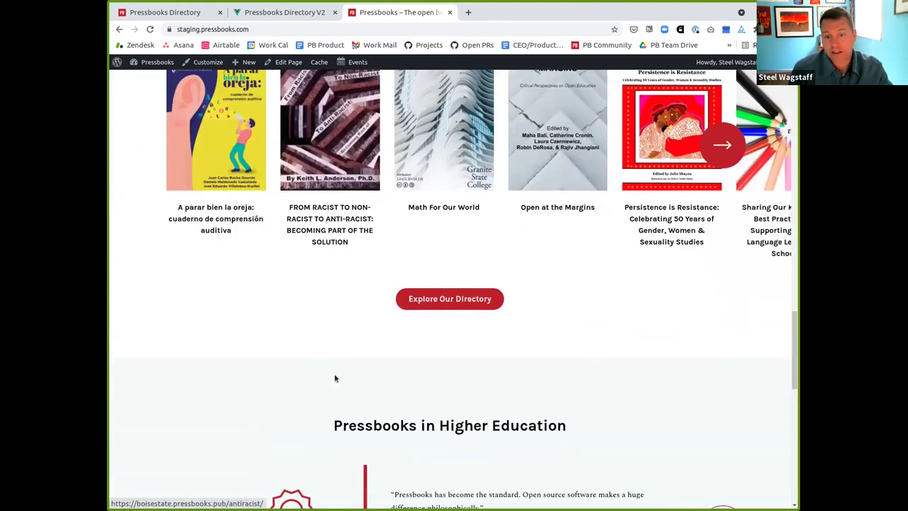
pyautogui.scroll(7, 336, 378)
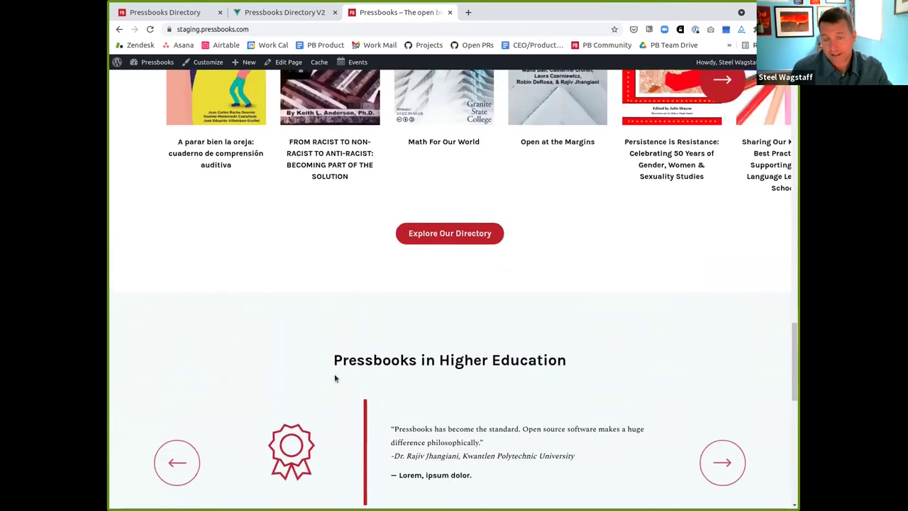
pyautogui.scroll(11, 334, 378)
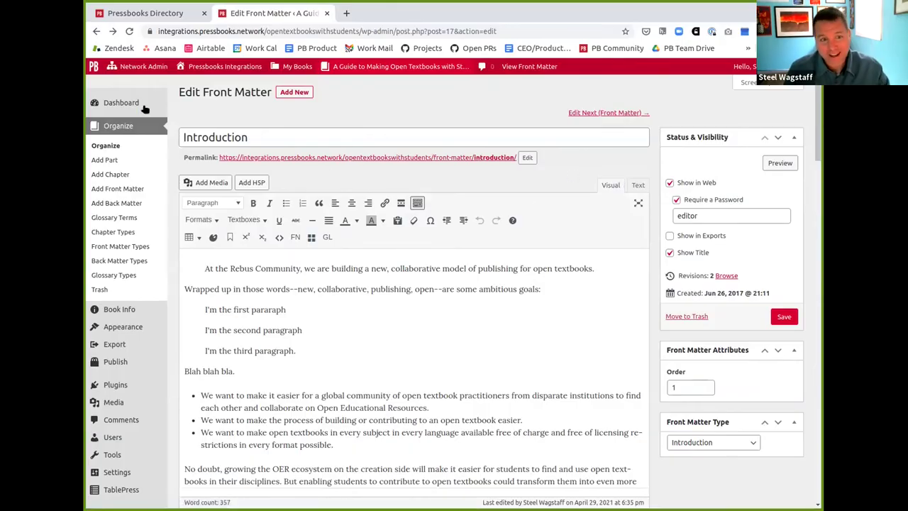
# Edit the Introduction front matter's password and save it
pyautogui.click(117, 145)
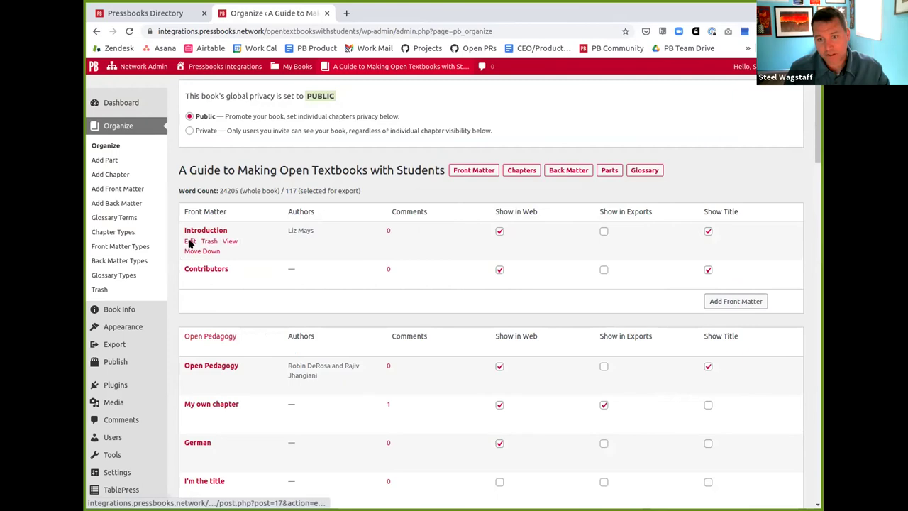
pyautogui.click(190, 242)
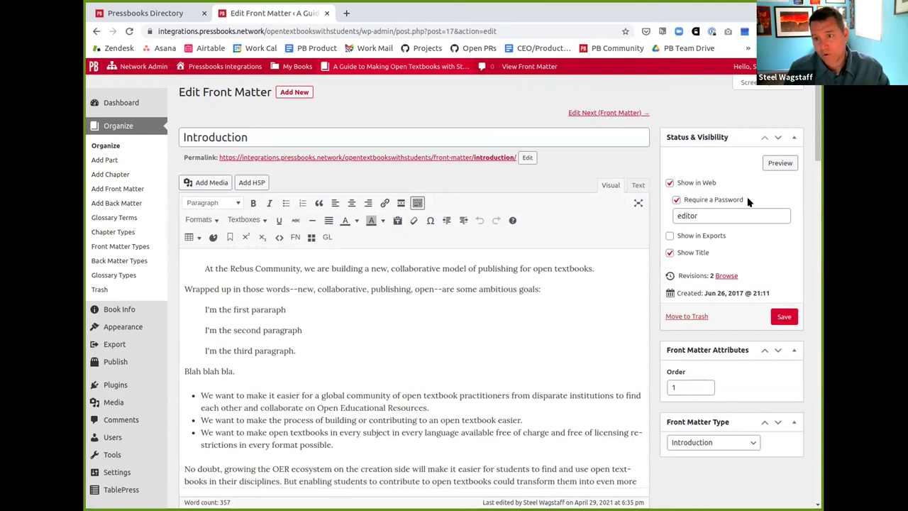
pyautogui.doubleClick(718, 212)
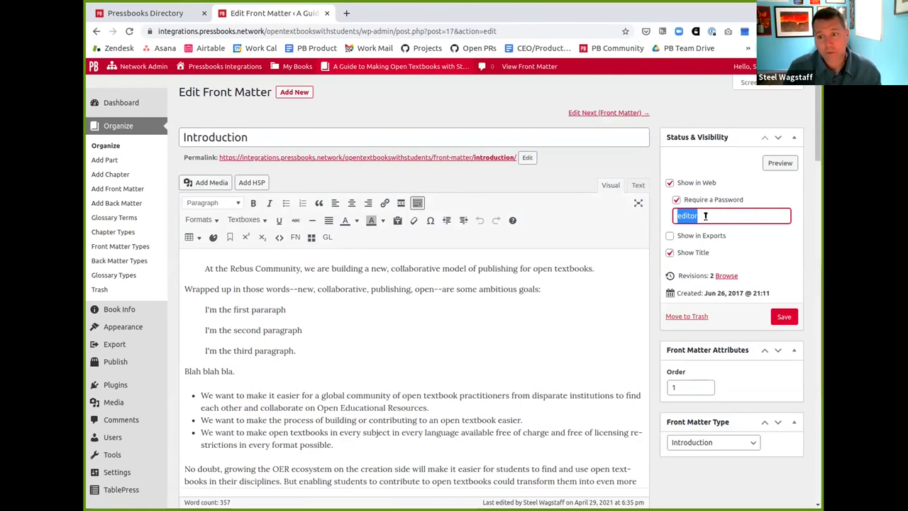
pyautogui.click(785, 319)
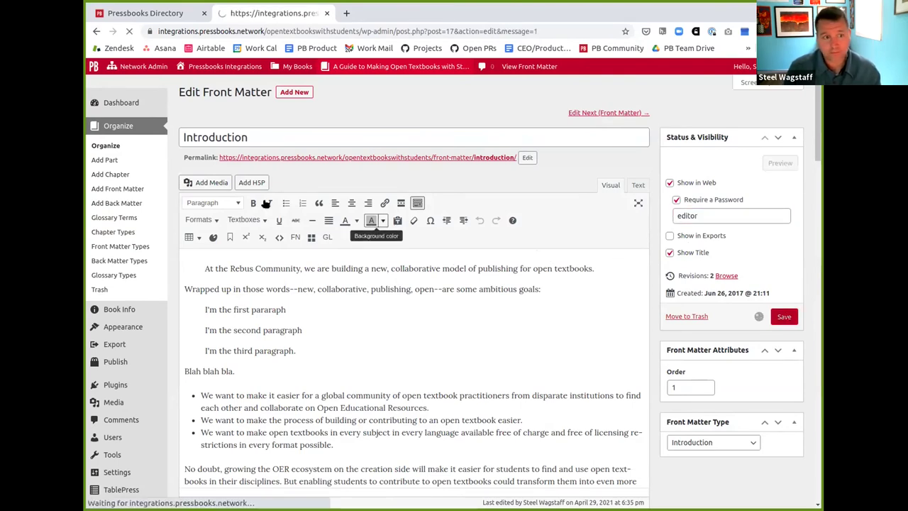
# Make the Open Pedagogy chapter require a reader password and save it
pyautogui.click(116, 146)
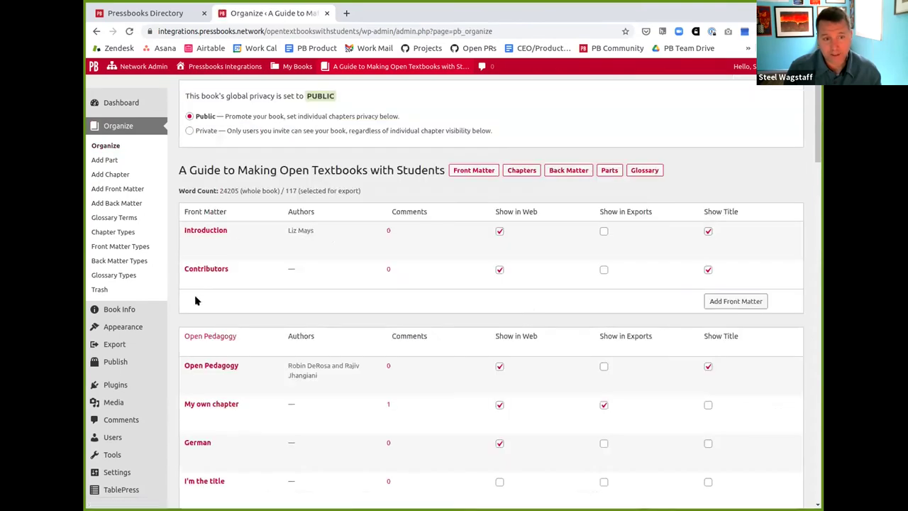
pyautogui.click(188, 376)
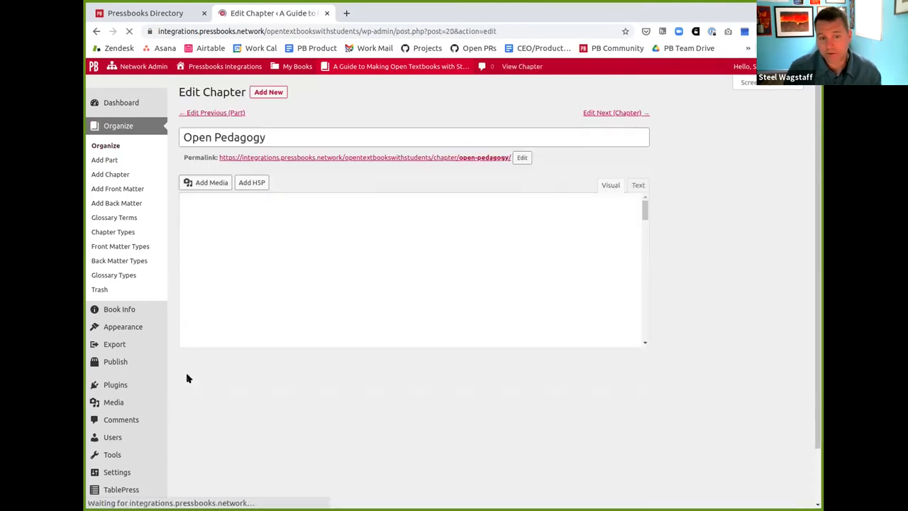
pyautogui.click(677, 253)
pyautogui.click(695, 271)
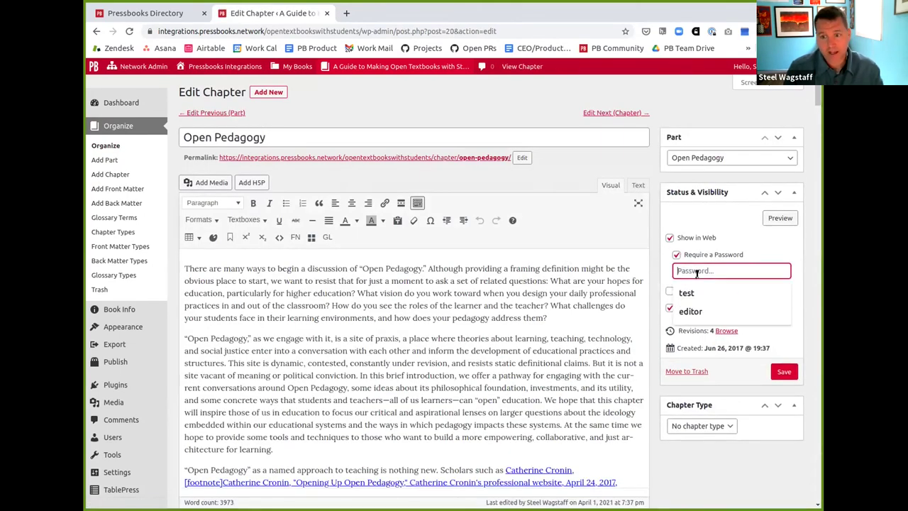
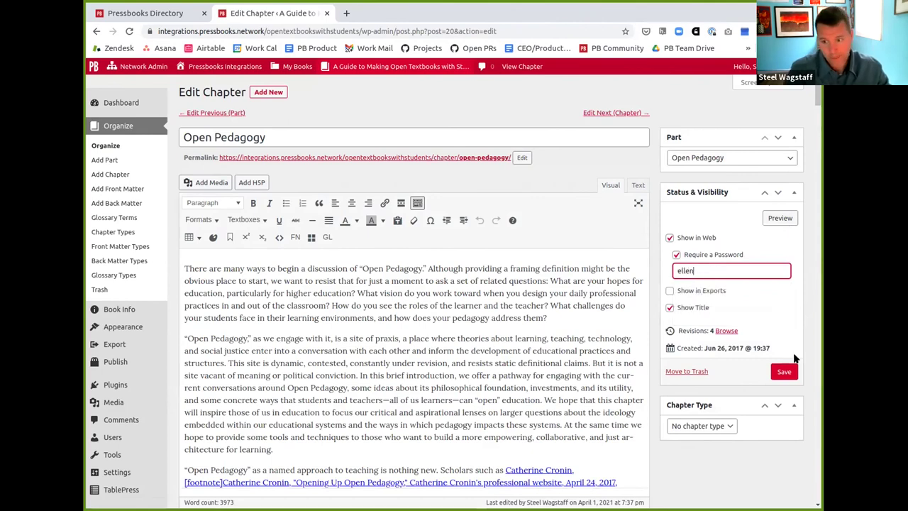
pyautogui.click(784, 372)
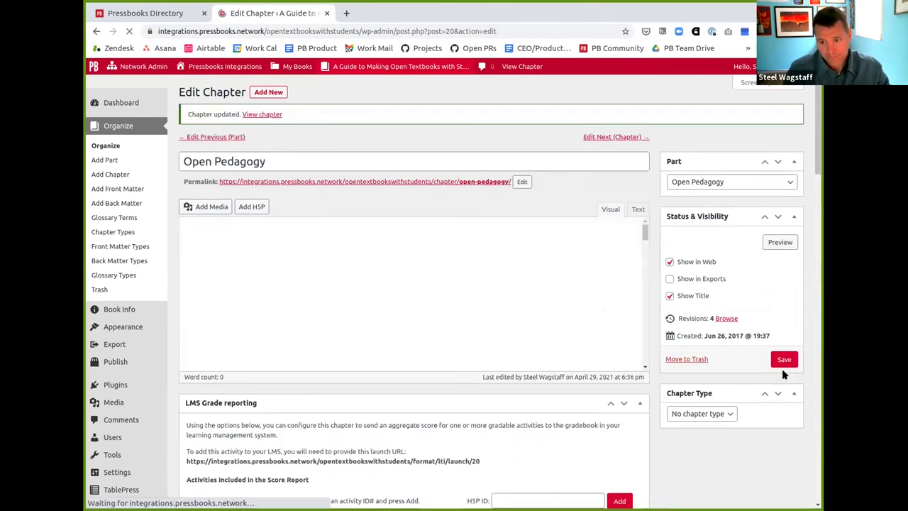
# View the published Open Pedagogy chapter and sign out to see it as a reader
pyautogui.click(509, 66)
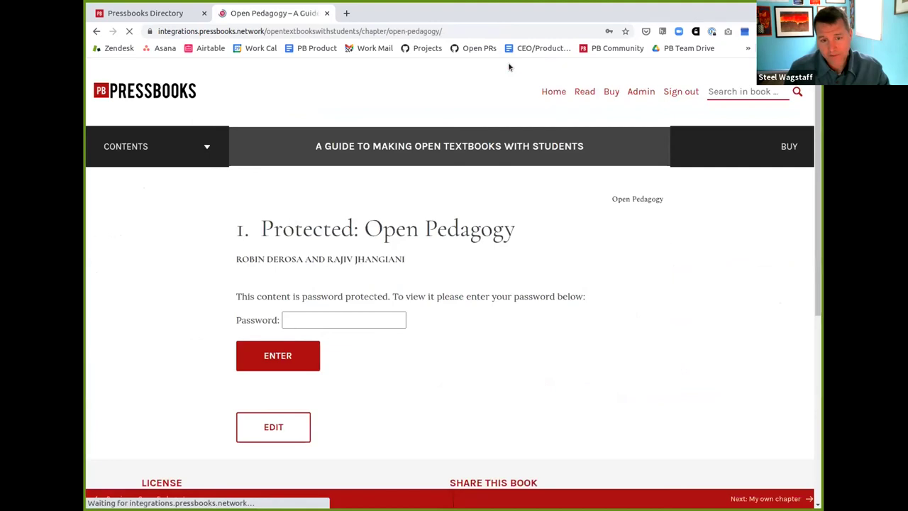
pyautogui.click(324, 319)
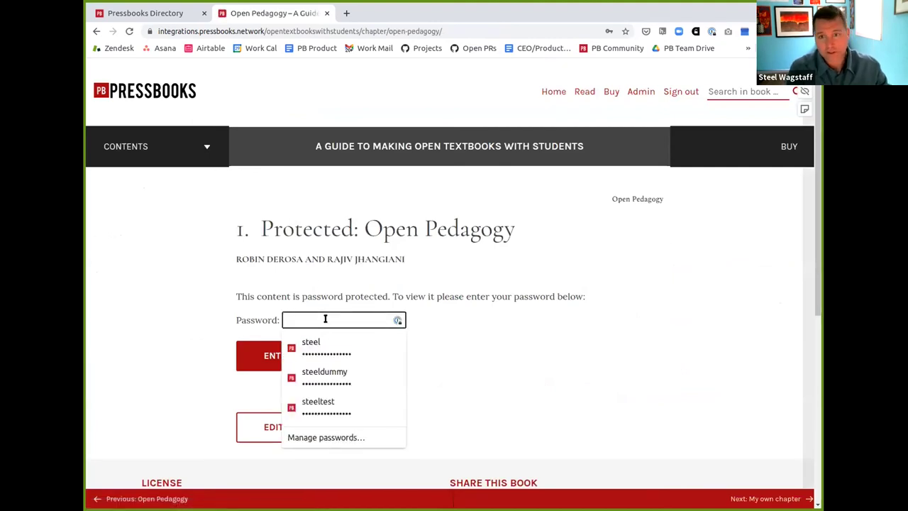
pyautogui.click(693, 92)
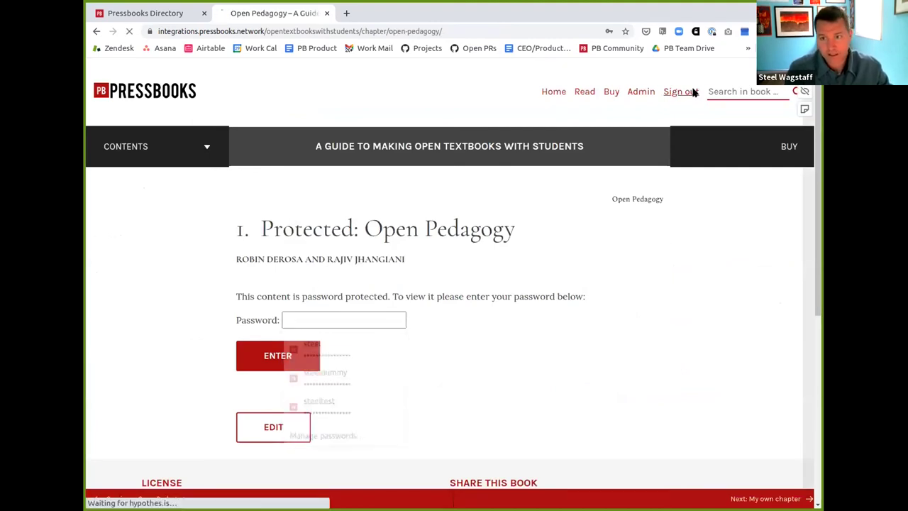
# Unlock the chapter with its reader password and dismiss Chrome's update-password prompt
pyautogui.click(345, 318)
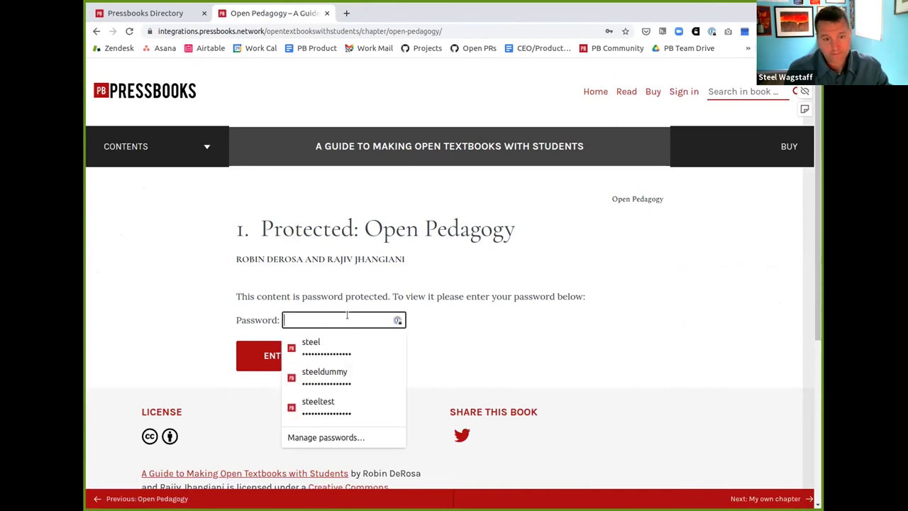
pyautogui.write('•••••')
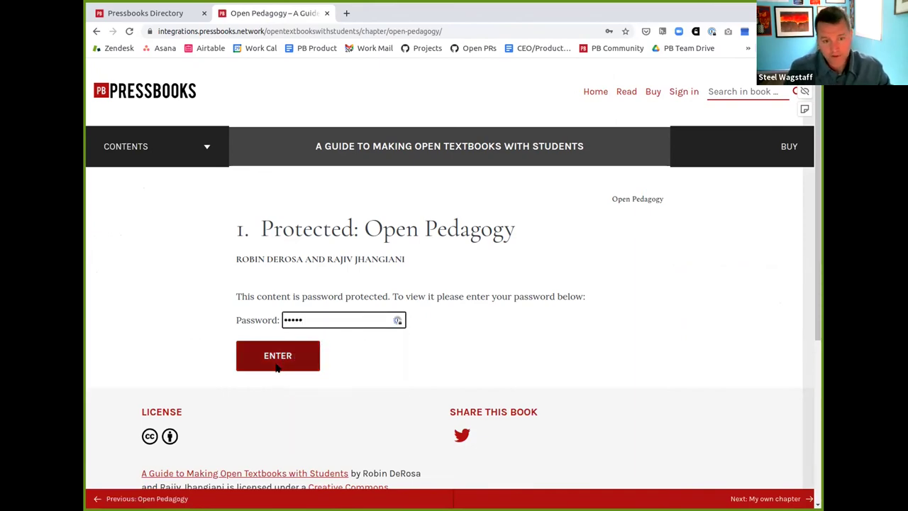
pyautogui.click(276, 361)
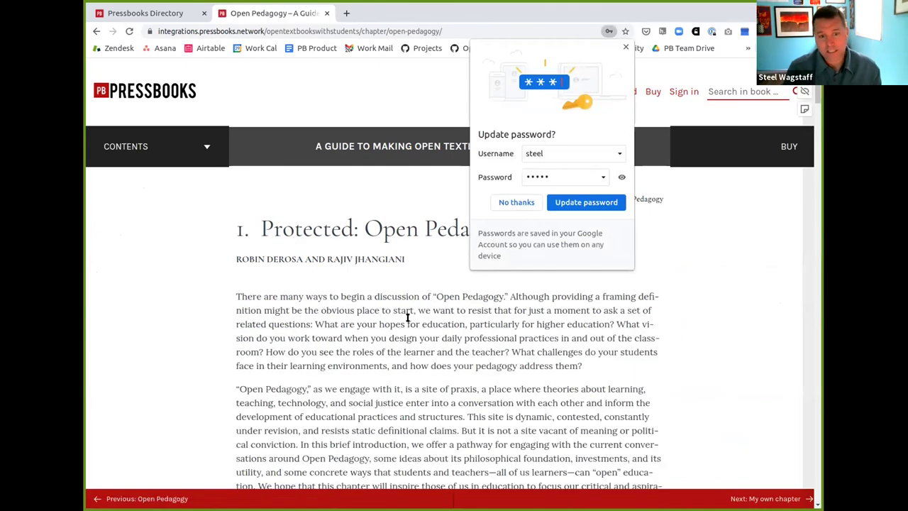
pyautogui.click(626, 47)
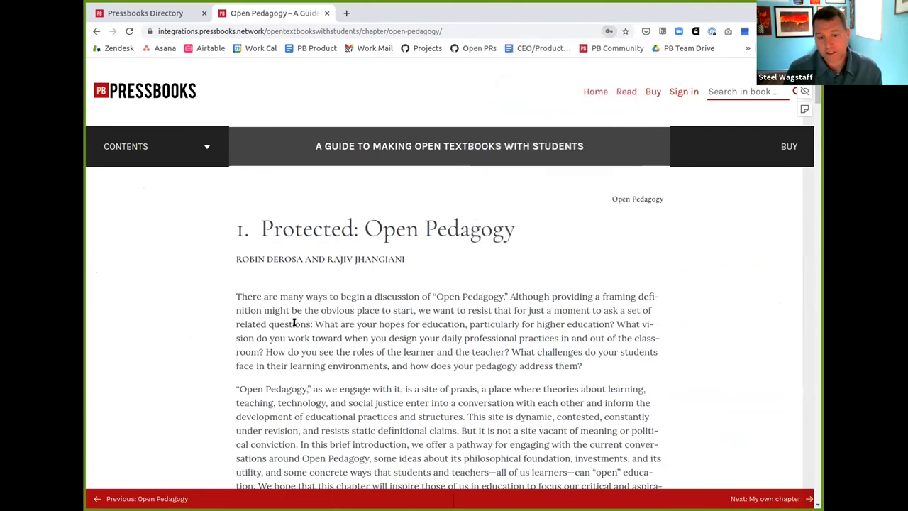
pyautogui.scroll(-3, 293, 322)
pyautogui.scroll(2, 293, 321)
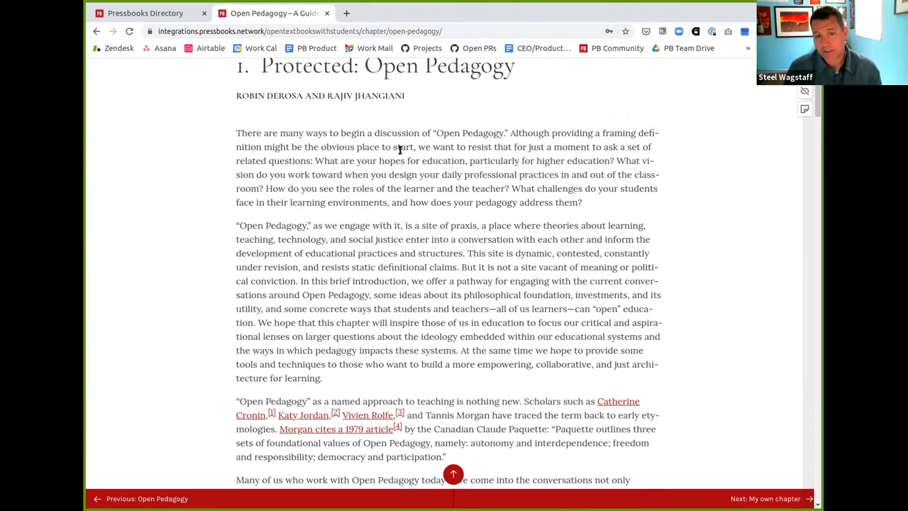
# Annotate the chapter's opening sentence with Hypothesis and check the Public group sidebar
pyautogui.moveTo(235, 132); pyautogui.dragTo(508, 134)
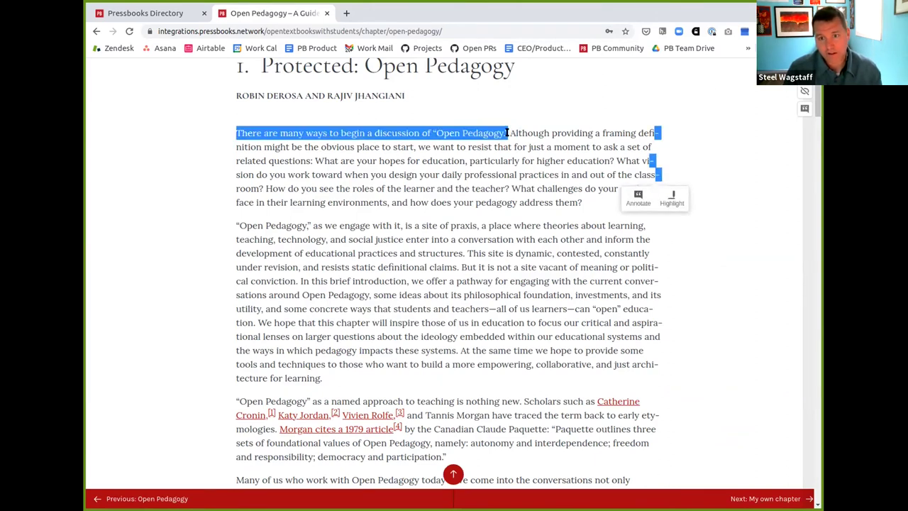
pyautogui.click(638, 199)
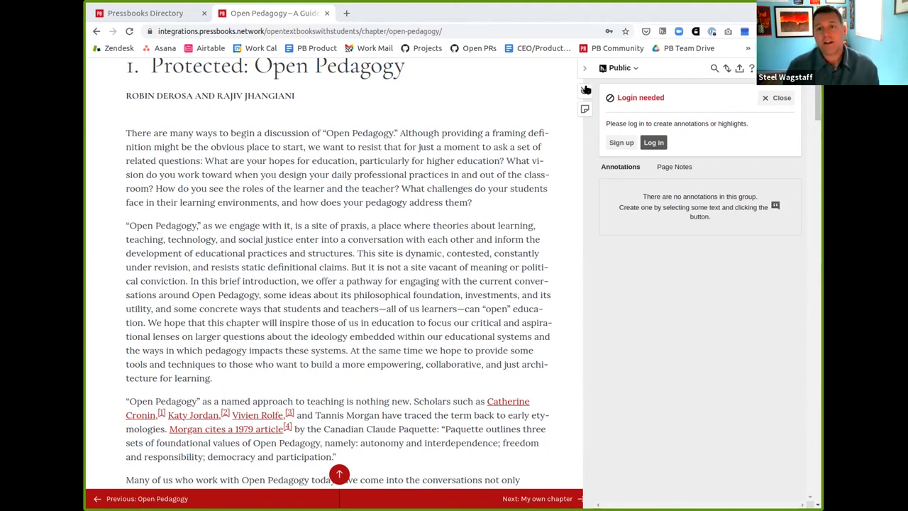
pyautogui.click(631, 69)
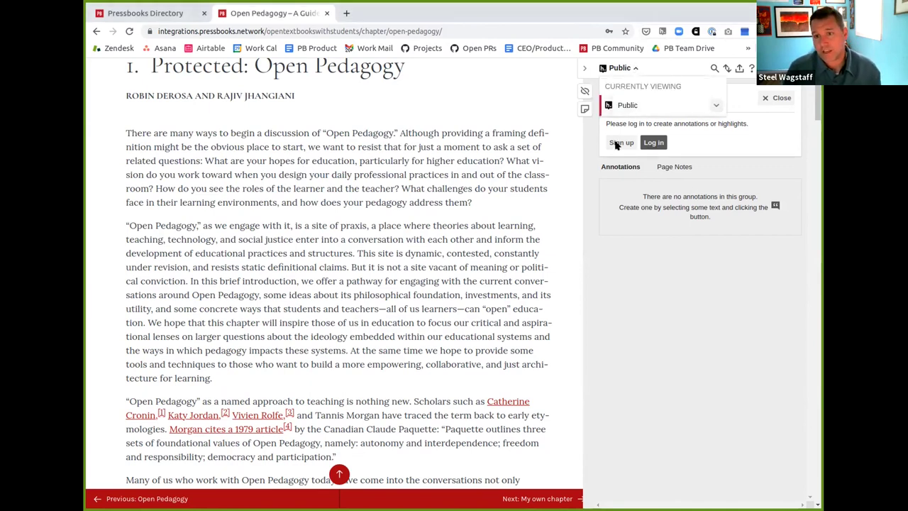